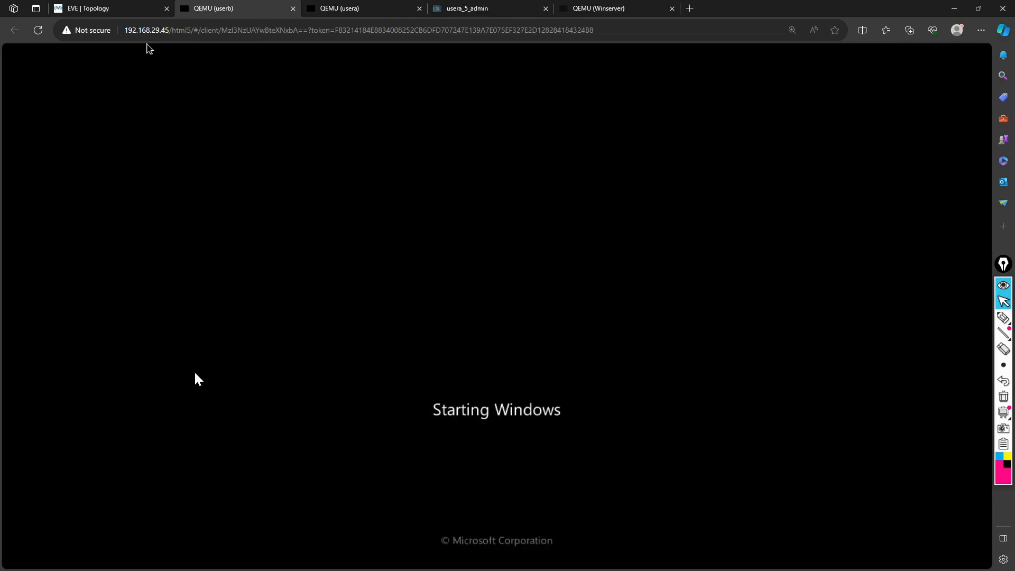
Once userb reaches the Starting Windows screen, go back to the lab topology
left_click(125, 9)
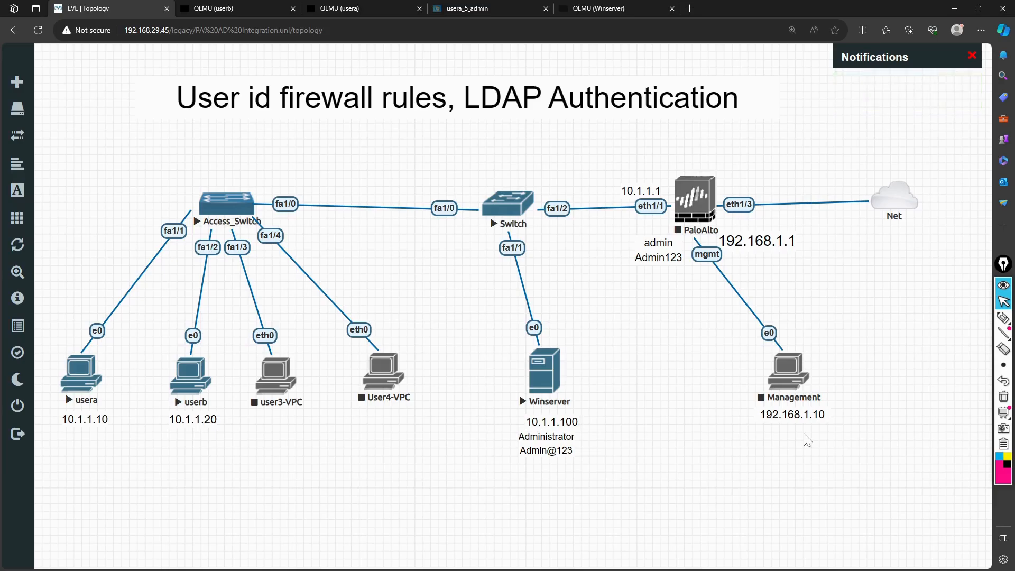
left_click(1003, 317)
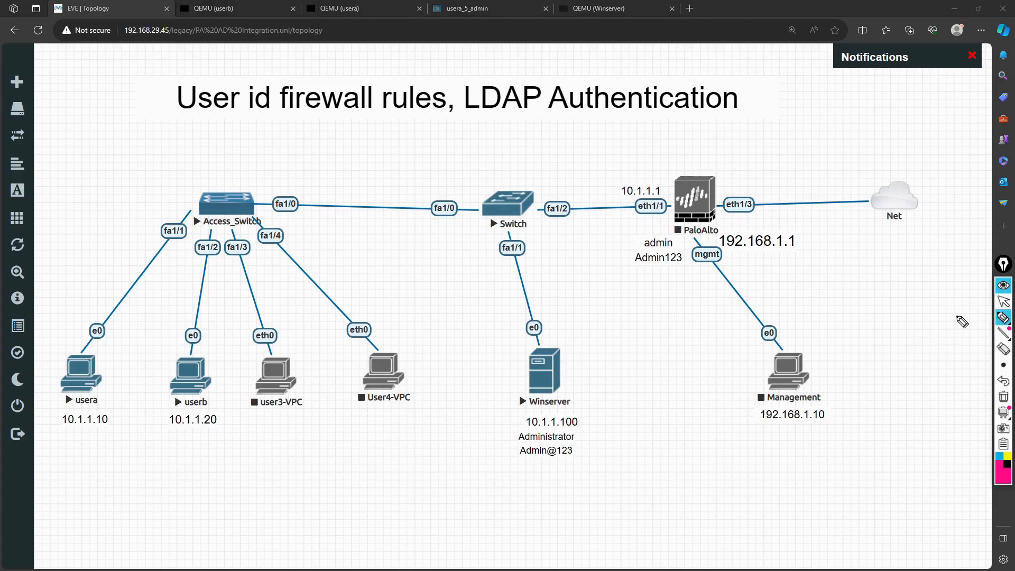
left_click_drag(505, 353, 499, 410)
mouse_move(507, 348)
left_mouse_down()
mouse_move(578, 345)
mouse_move(612, 424)
mouse_move(489, 412)
left_mouse_up()
mouse_move(605, 303)
left_mouse_down()
mouse_move(591, 334)
mouse_move(606, 330)
left_mouse_up()
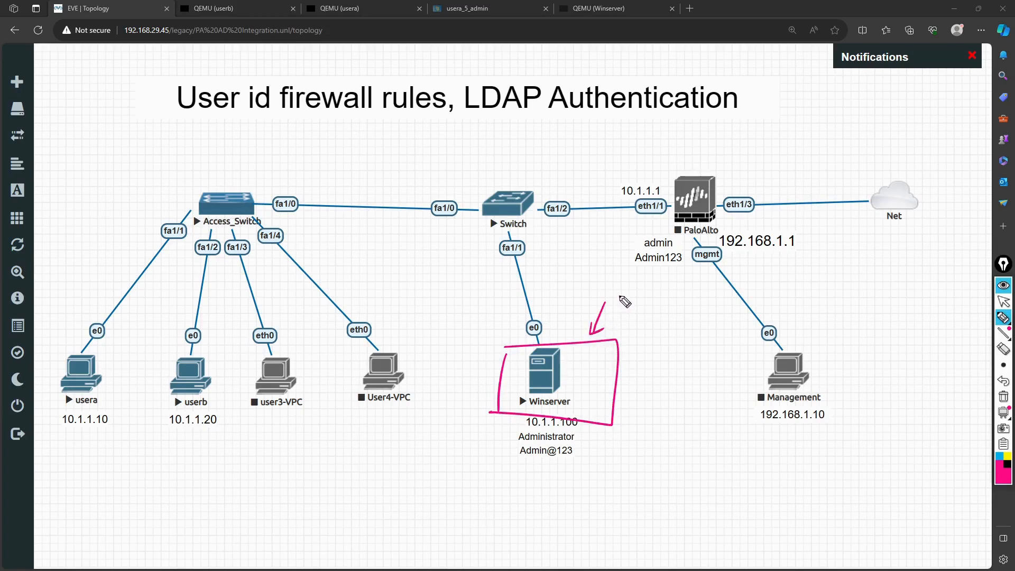
left_click_drag(620, 295, 676, 300)
left_click_drag(620, 324, 686, 336)
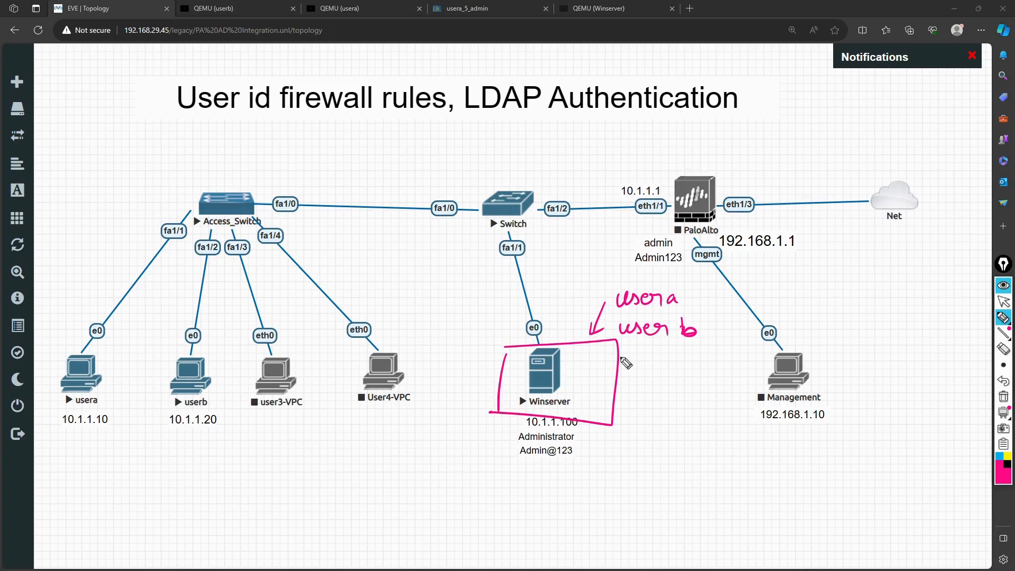
mouse_move(684, 288)
left_mouse_down()
mouse_move(632, 276)
mouse_move(660, 317)
mouse_move(630, 295)
left_mouse_up()
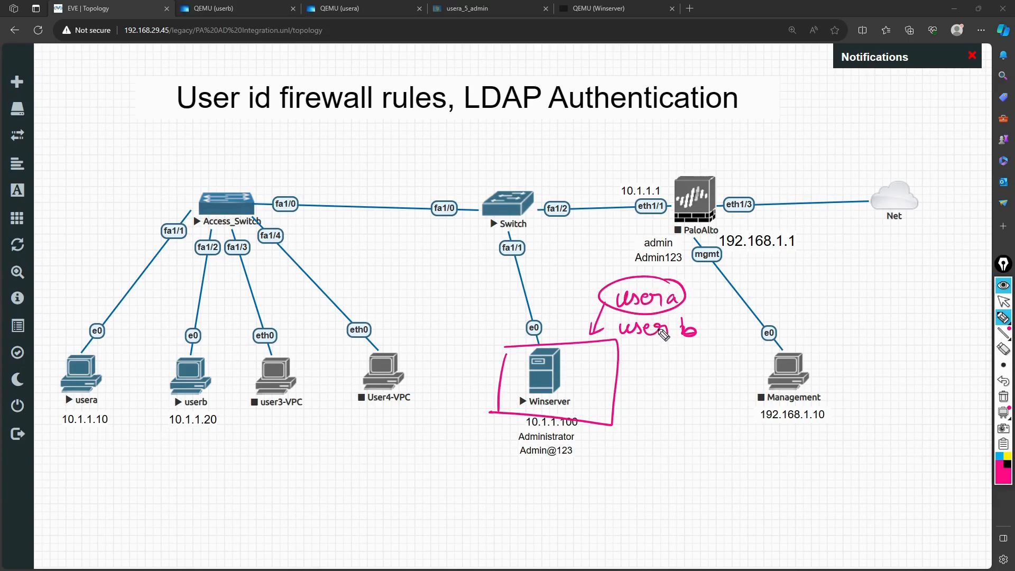
mouse_move(664, 316)
left_mouse_down()
mouse_move(653, 353)
mouse_move(658, 318)
left_mouse_up()
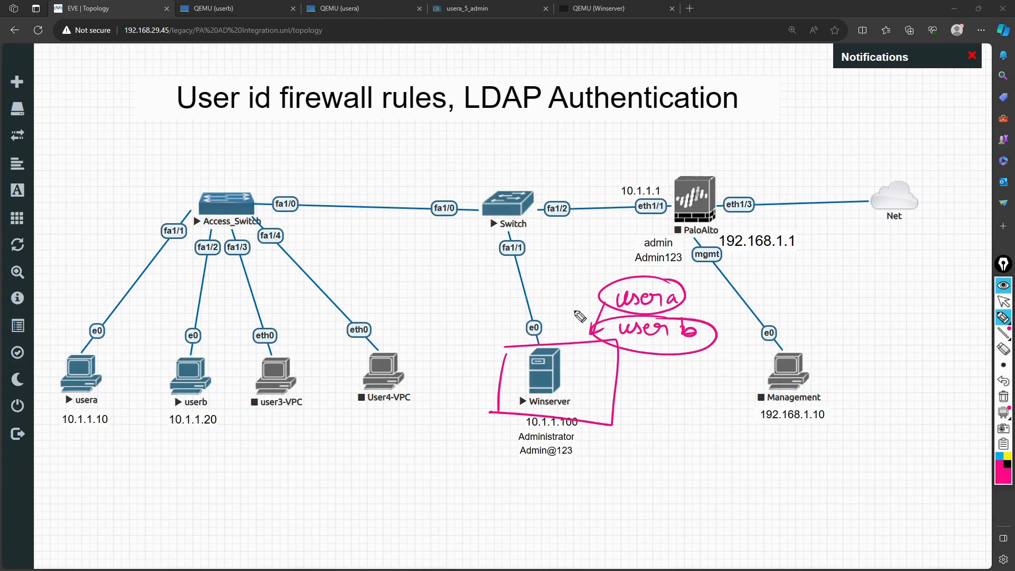
mouse_move(551, 273)
left_mouse_down()
mouse_move(540, 296)
mouse_move(601, 292)
mouse_move(599, 310)
left_mouse_up()
left_click(593, 275)
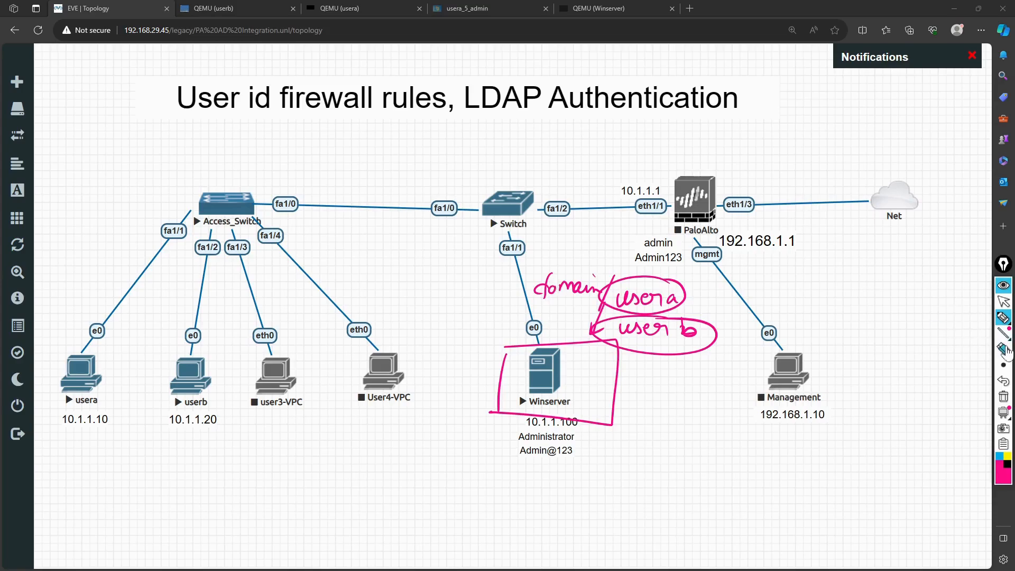
left_click(1004, 397)
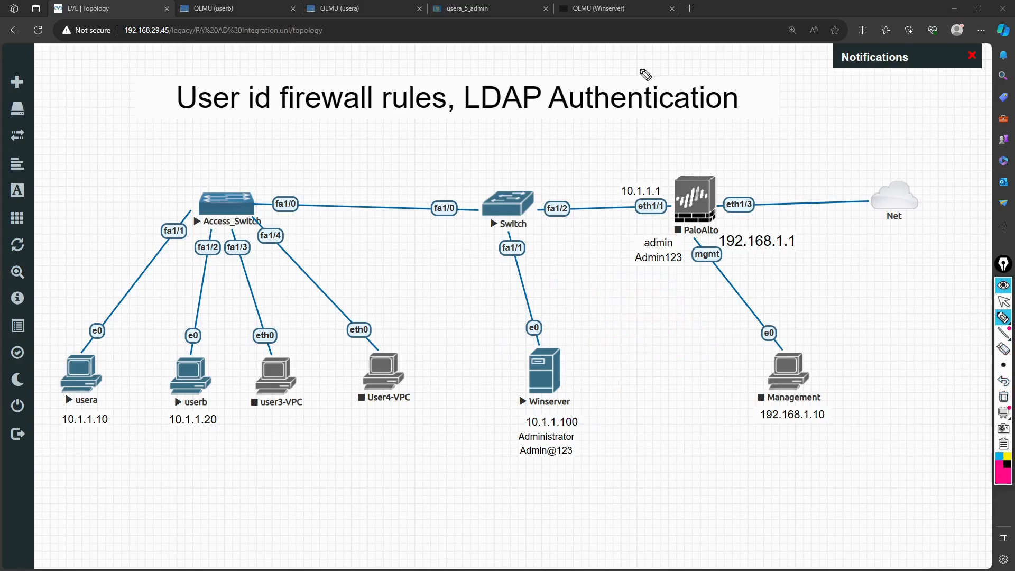
Dismiss userb's driver notification and choose Restart Later on both userb and usera
left_click(1003, 301)
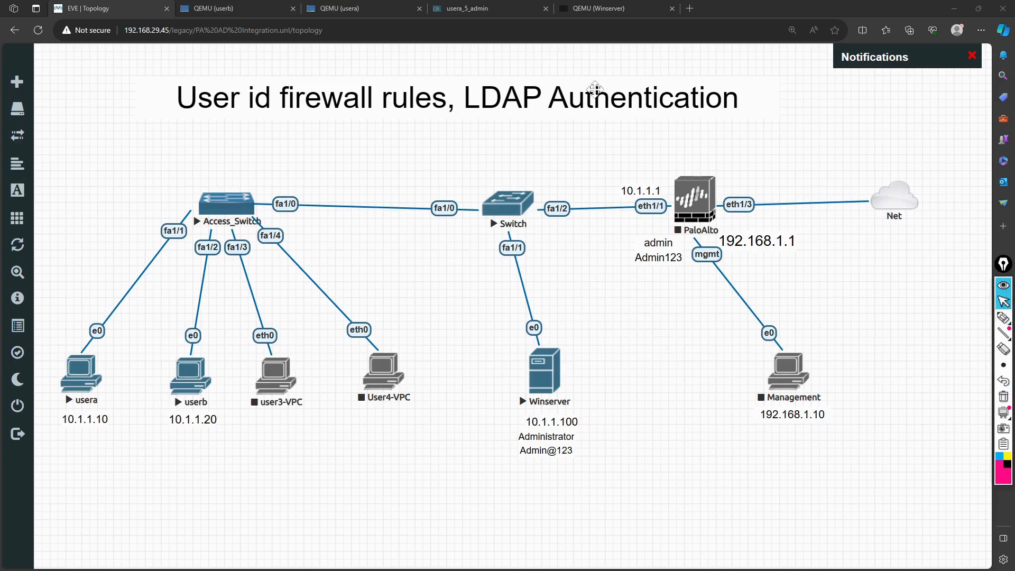
left_click(242, 14)
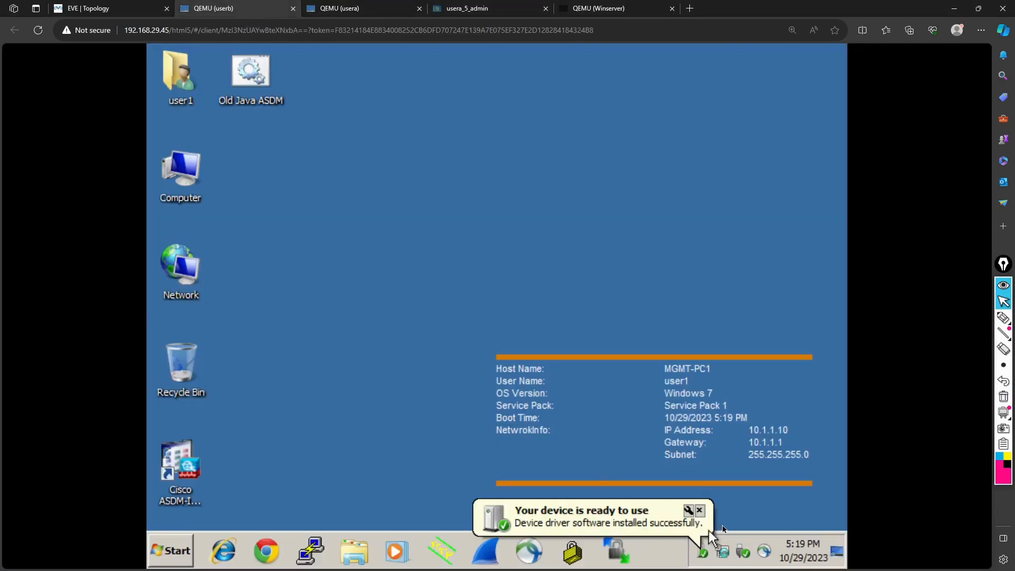
left_click(700, 511)
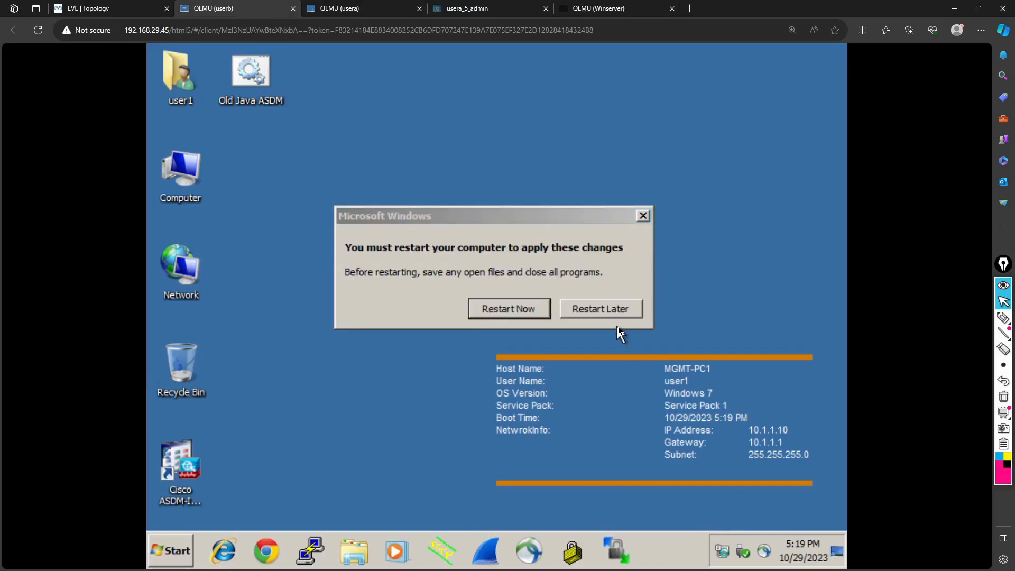
left_click(599, 311)
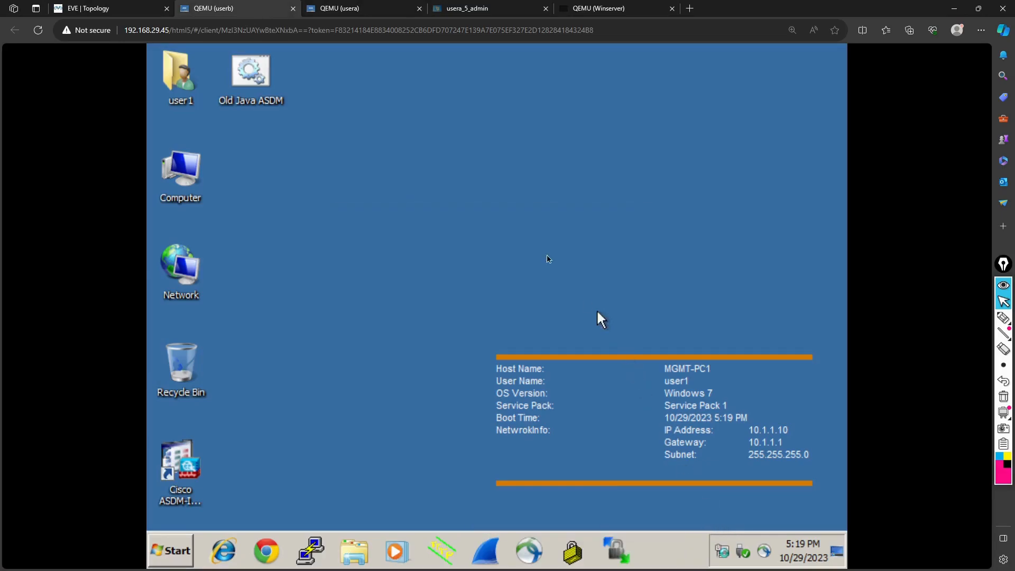
left_click(370, 9)
left_click(602, 309)
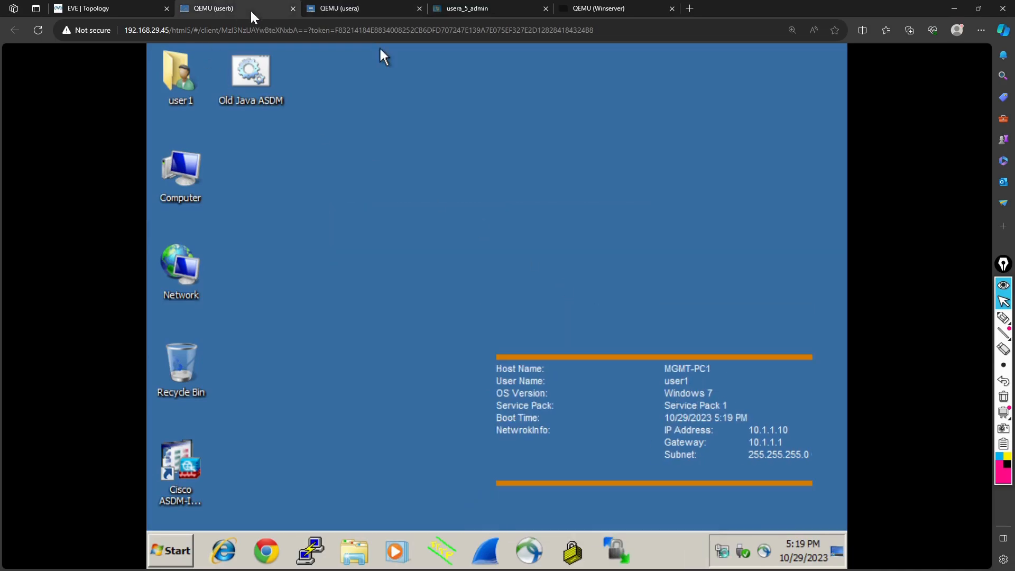
Check the topology, review userb's booted desktop, then bring up usera's console
left_click(125, 10)
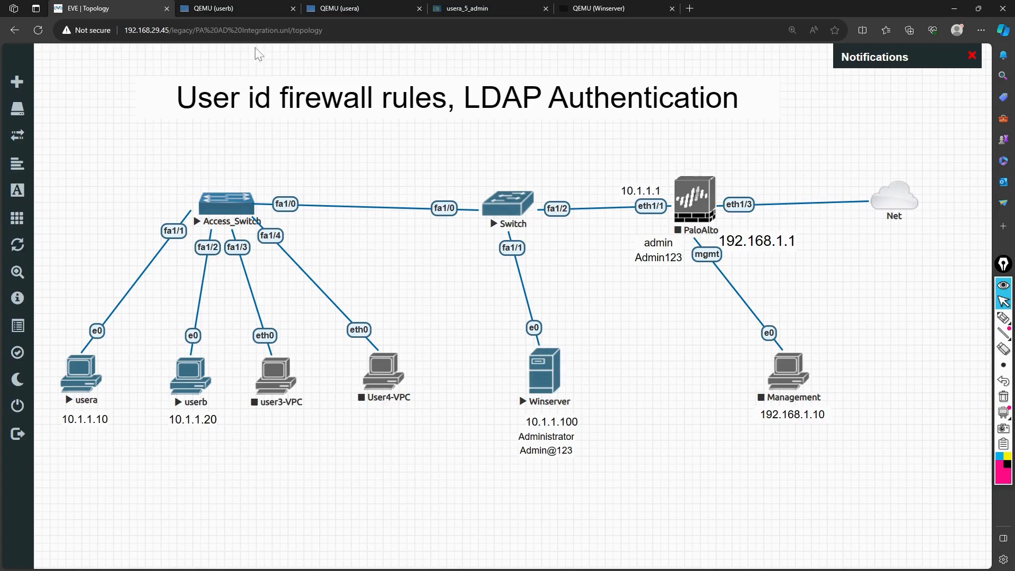
left_click(243, 9)
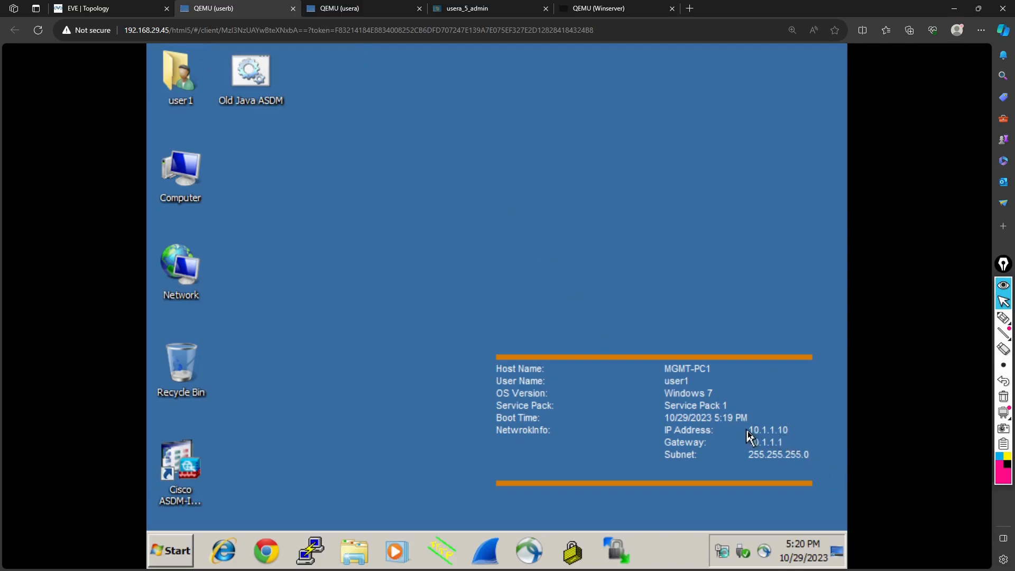
left_click_drag(747, 431, 798, 438)
left_click(338, 10)
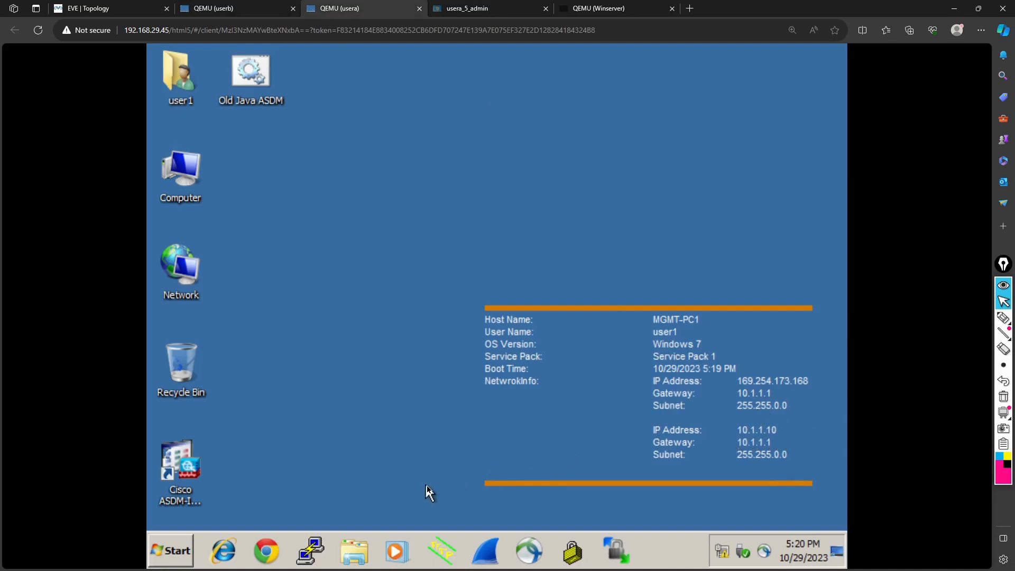
In usera's Local Area Connection IPv4 properties, change the IP address to 10.1.1.20
left_click(722, 552)
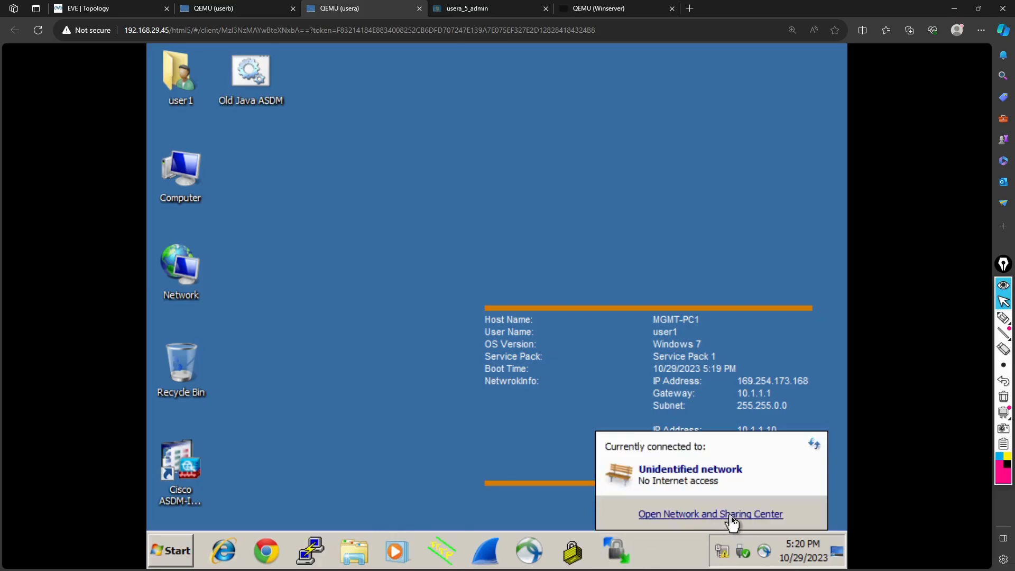
left_click(761, 515)
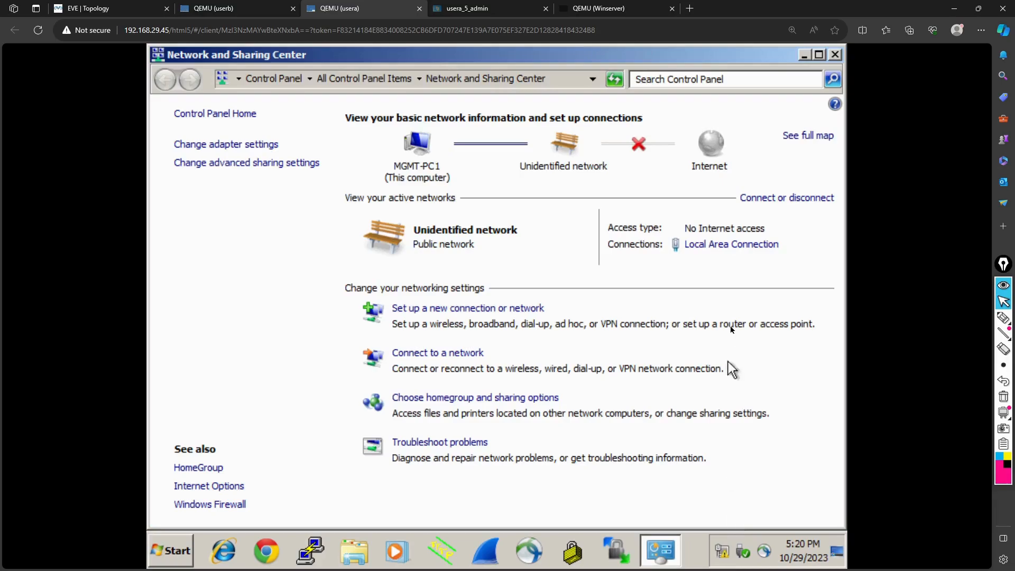
left_click(732, 245)
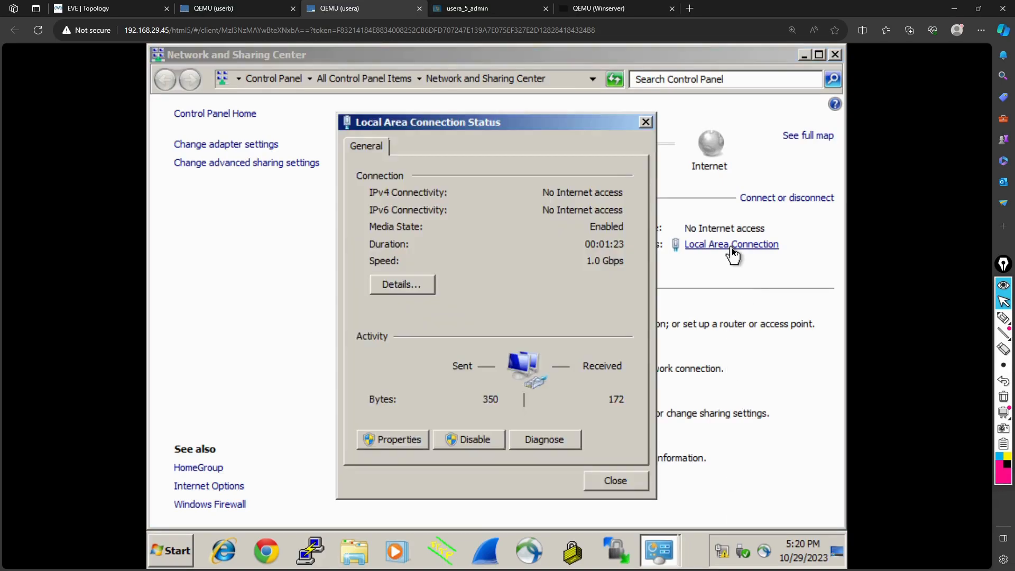
left_click(397, 440)
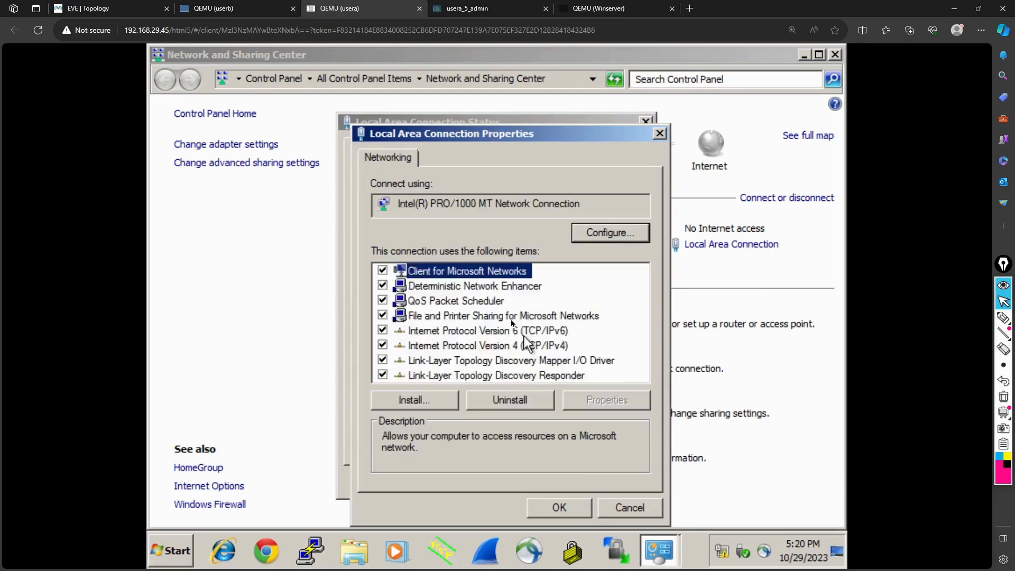
left_click(529, 347)
left_click(589, 400)
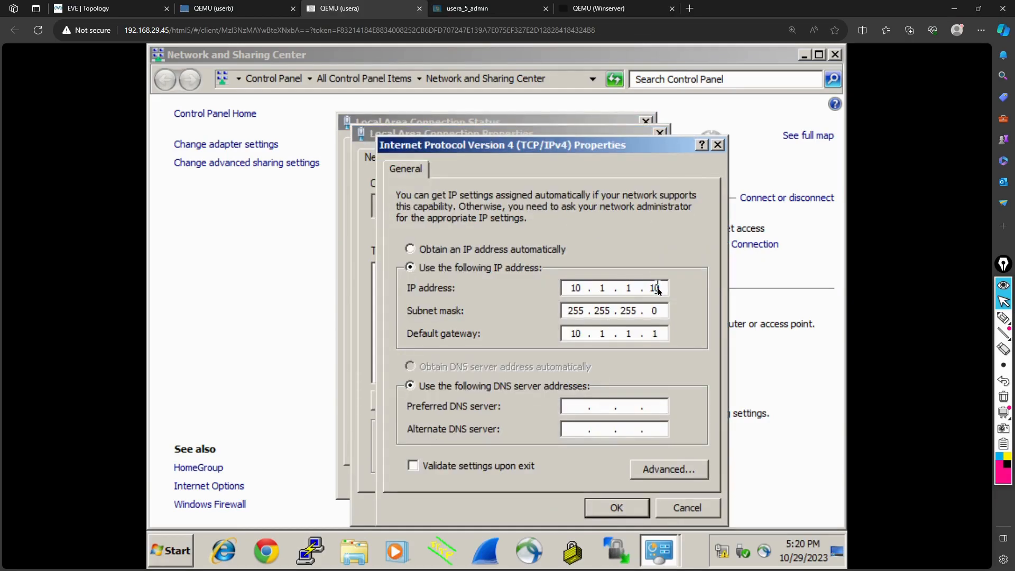
type("0")
left_click(114, 10)
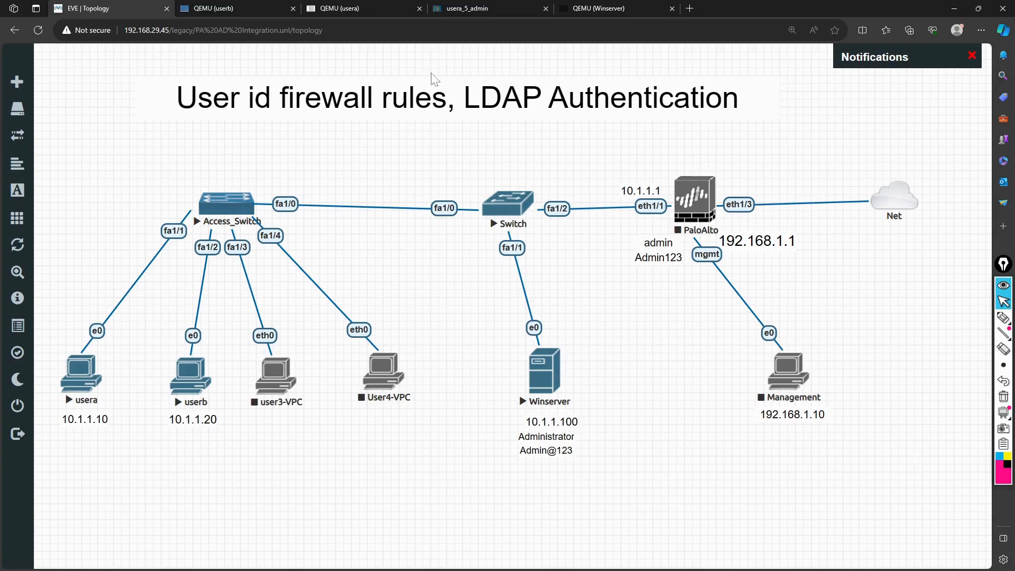
Edit usera's IPv4 address and gateway fields, cross-checking Winserver's address on the topology
left_click(247, 8)
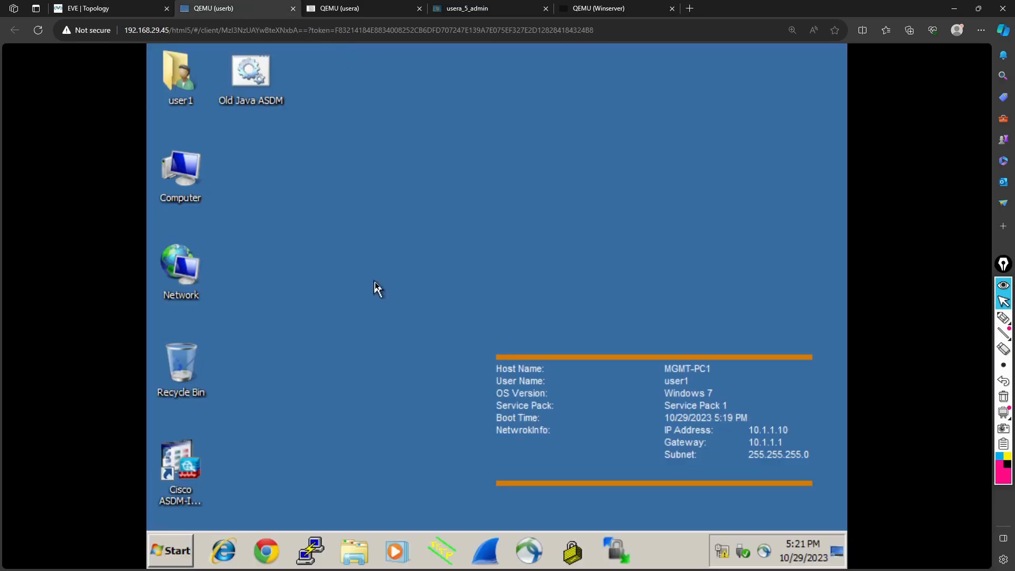
left_click(373, 9)
type("10 . 1 . 1 . 100")
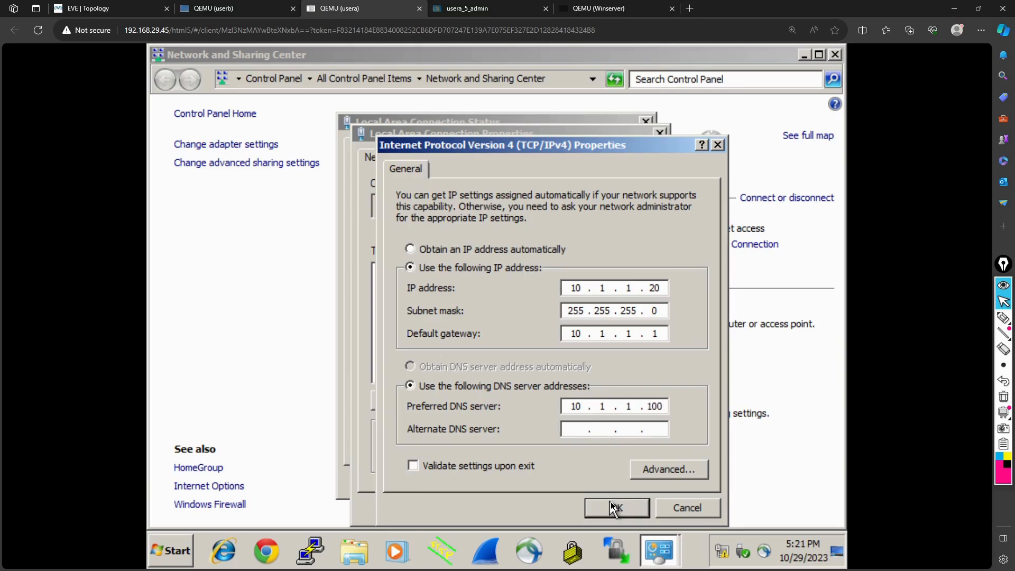
left_click_drag(570, 334, 612, 335)
left_click(127, 9)
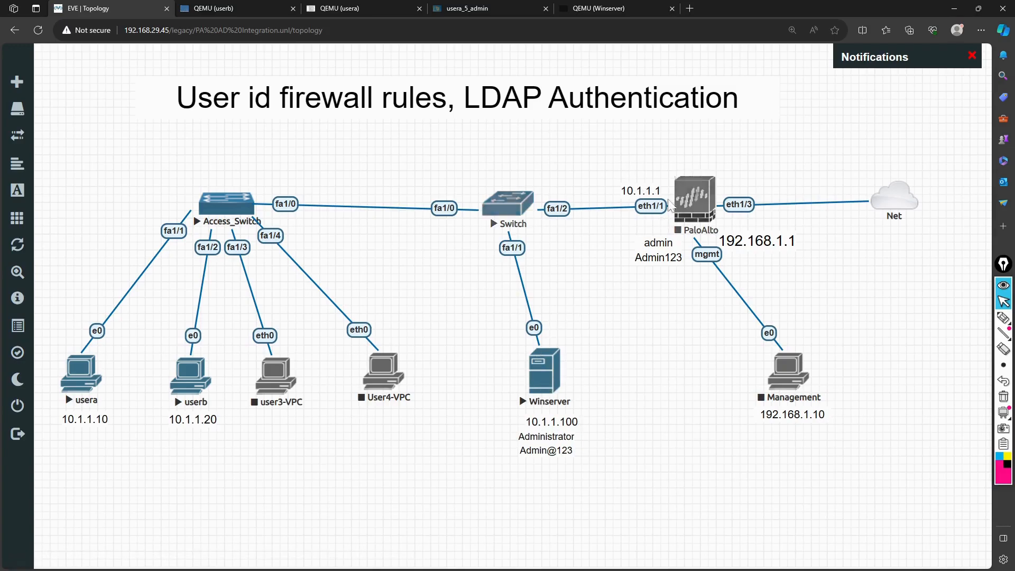
left_click(347, 7)
Apply usera's IPv4 settings and close the connection Properties and Status windows
left_click(633, 512)
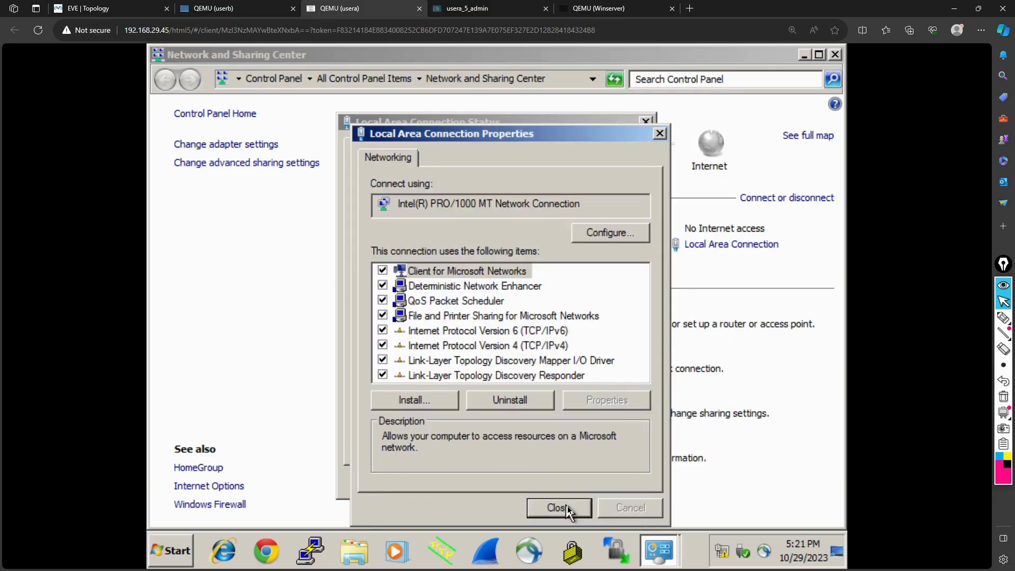
left_click(568, 511)
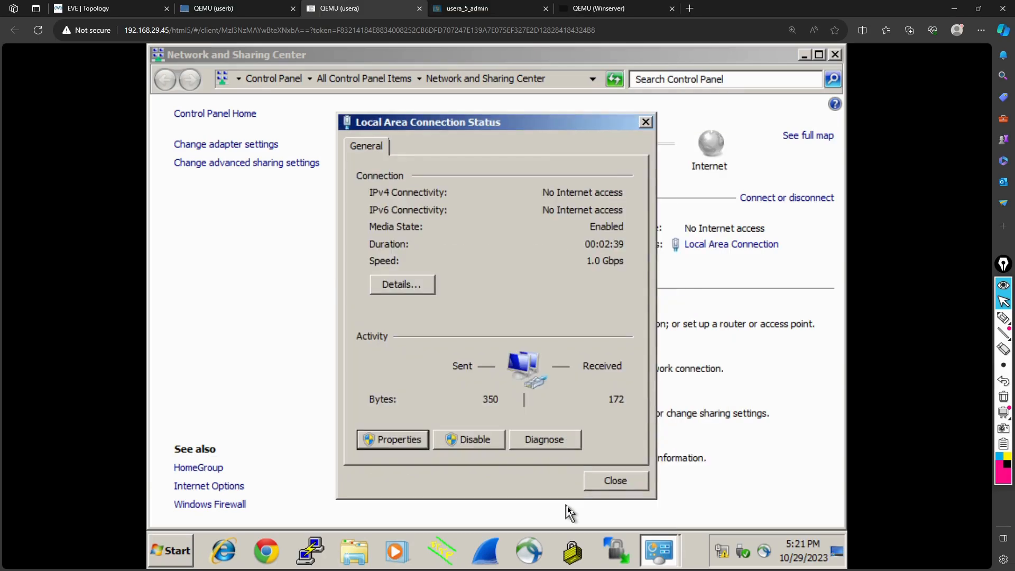
left_click(616, 481)
left_click(202, 6)
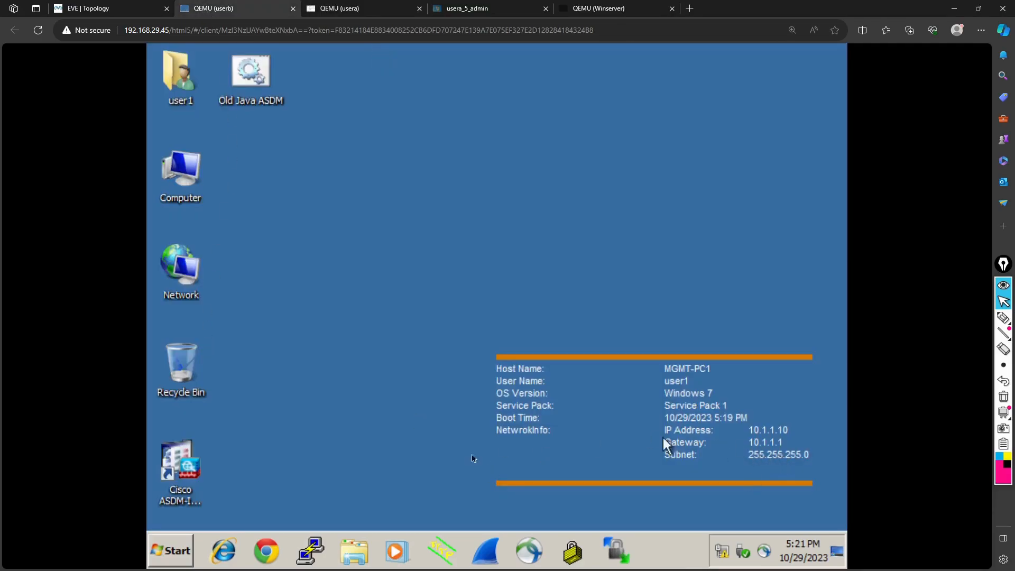
Open userb's Local Area Connection properties and select Internet Protocol Version 4
left_click(721, 555)
left_click(712, 515)
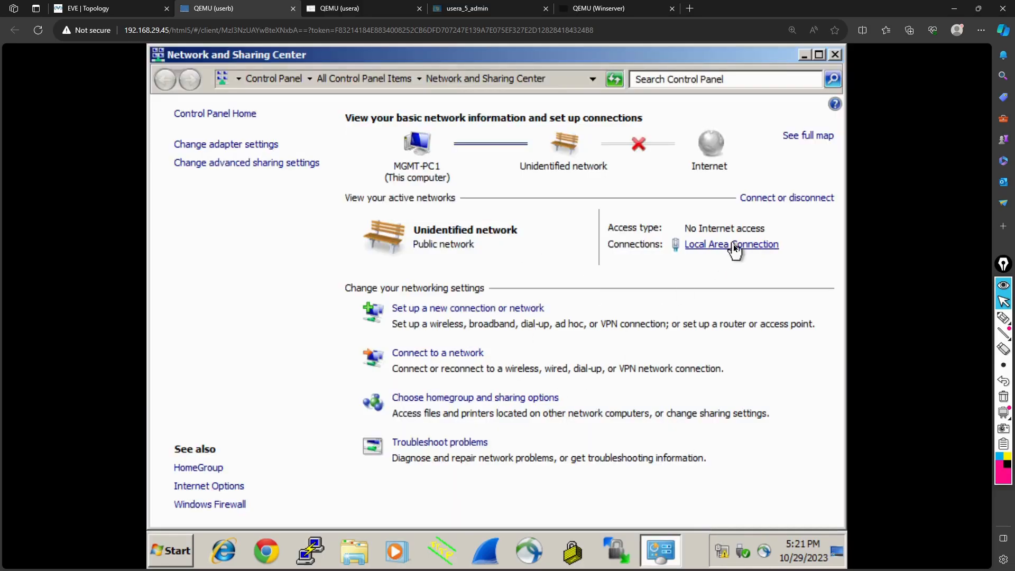
left_click(733, 247)
left_click(402, 435)
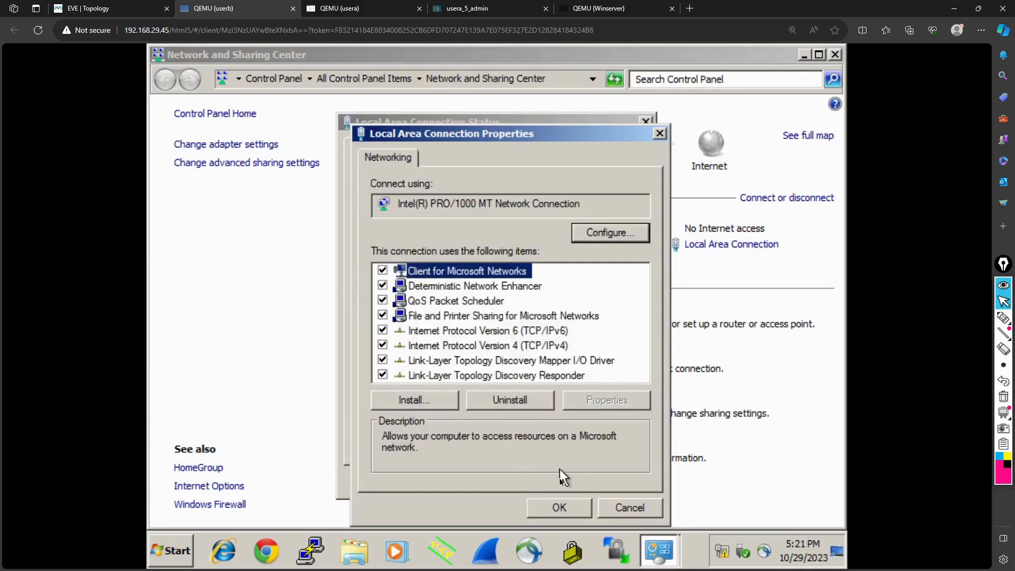
left_click(547, 346)
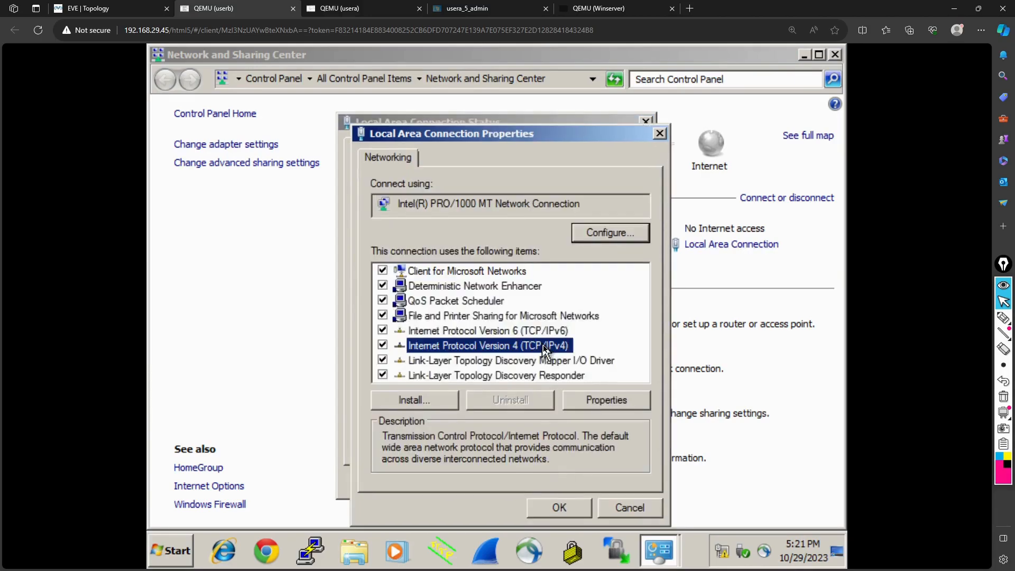
left_click(540, 509)
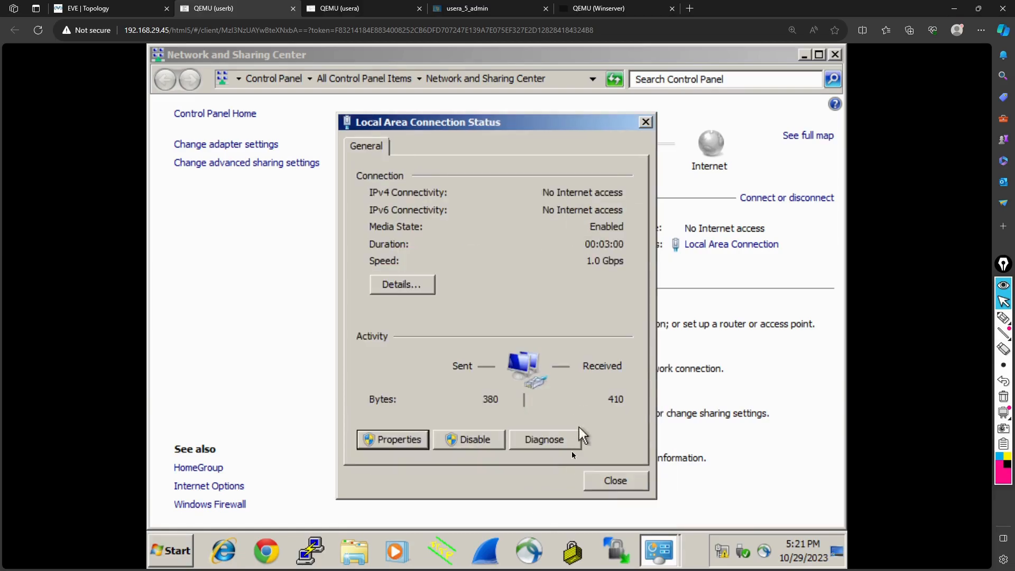
left_click(407, 439)
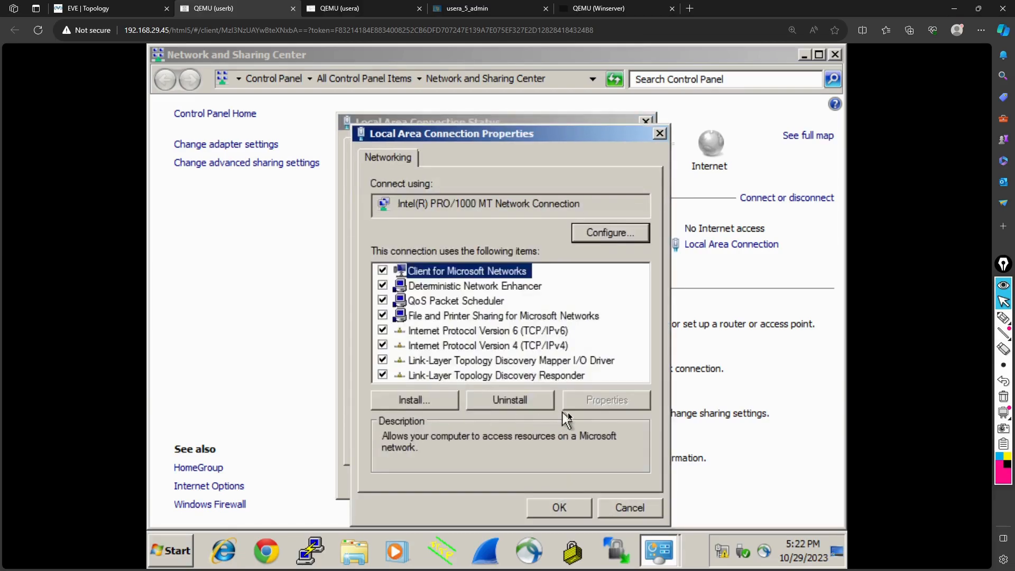
left_click(555, 347)
Set the preferred DNS server to 10.1.1.100, save, and close the connection dialogs
left_click(607, 402)
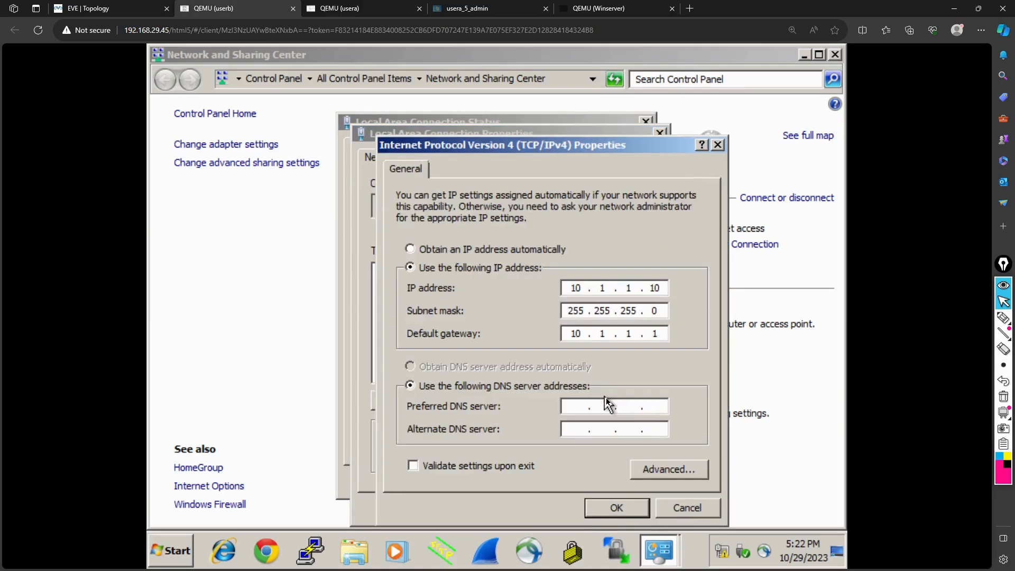
left_click(574, 413)
type("10.1.1.1")
key("BackSpace")
type("100")
left_click(623, 513)
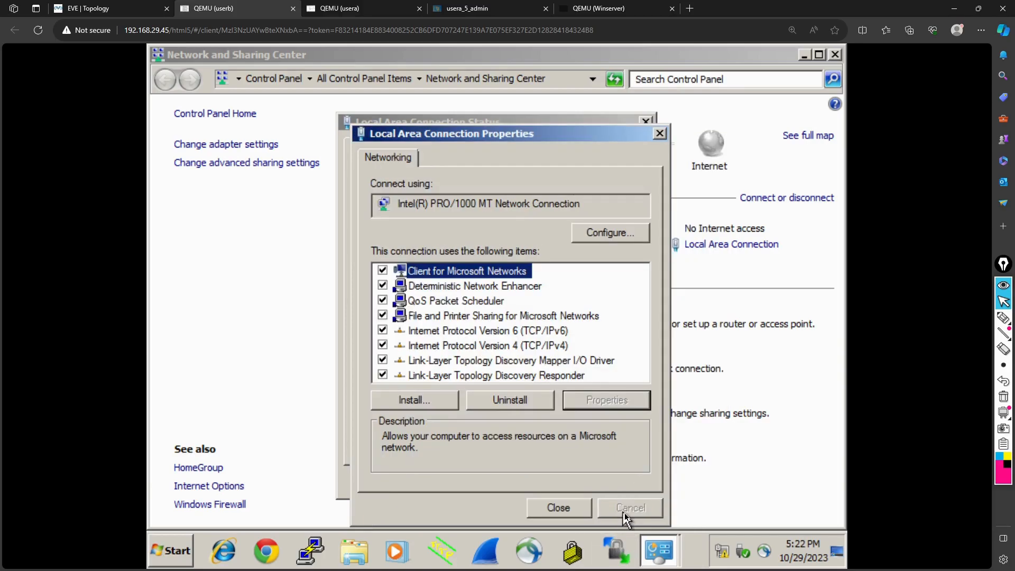
left_click(559, 508)
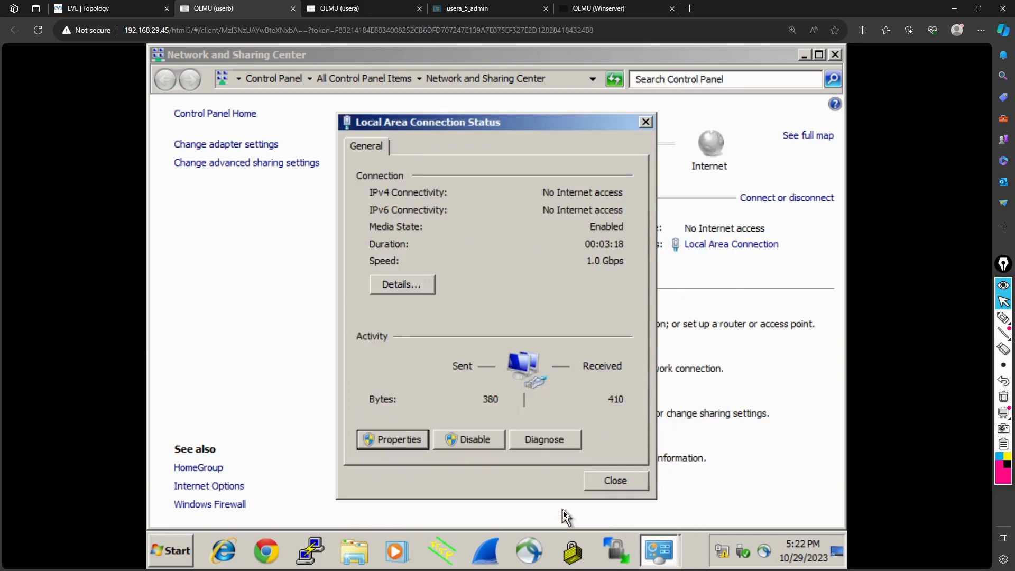
left_click(617, 488)
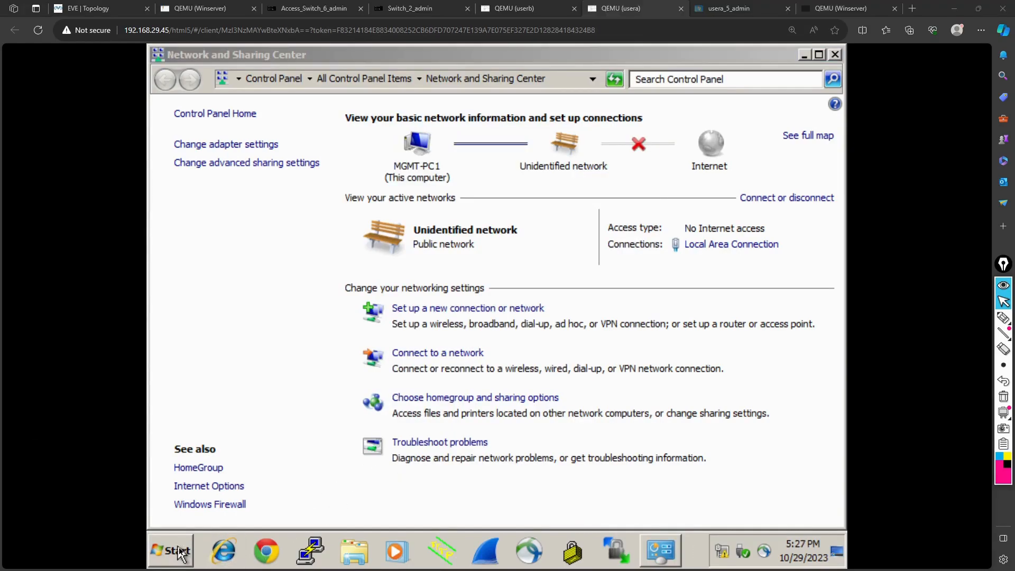
From usera's command prompt, ping 10.1.1.100
left_click(179, 549)
type("cmd")
key("Return")
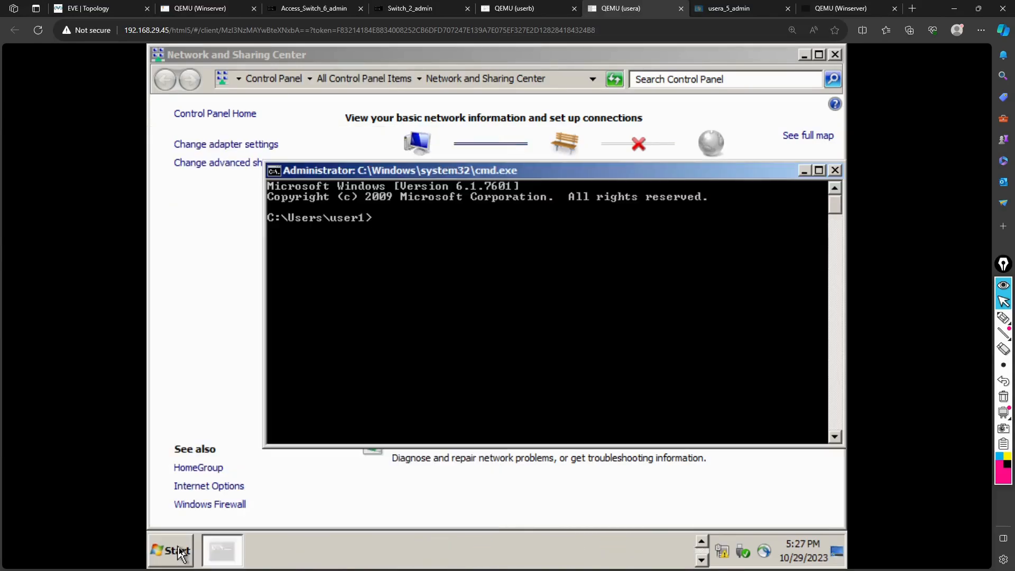
type("ping 1")
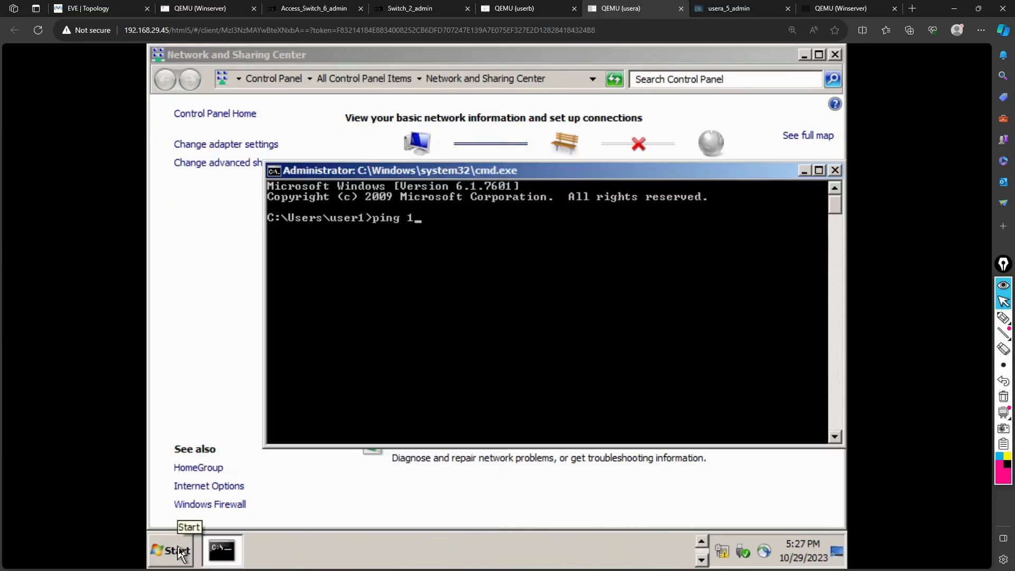
type("0.1.1.100")
key("Return")
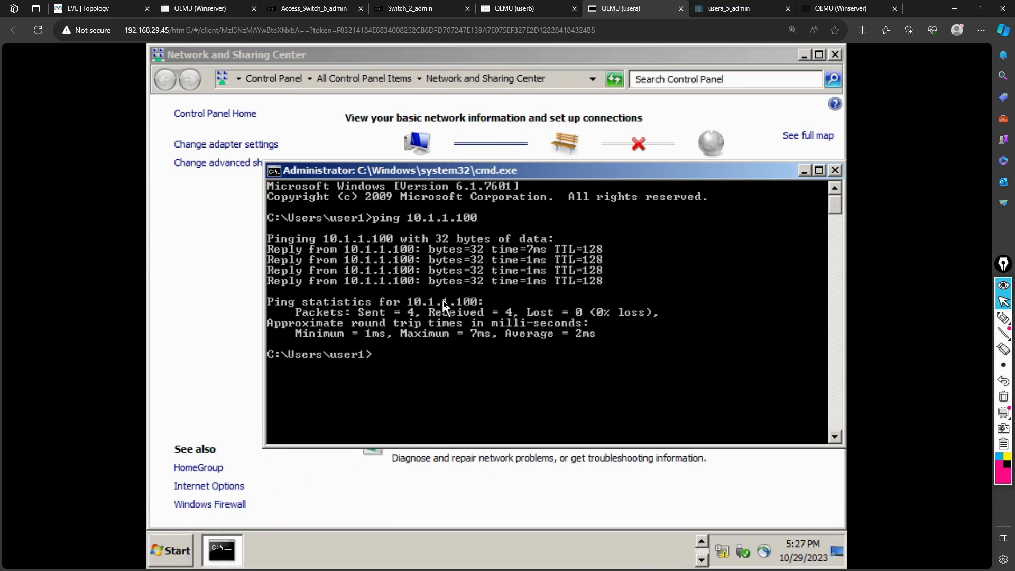
Repeat the ping to 10.1.1.100 from userb's command prompt
left_click(510, 8)
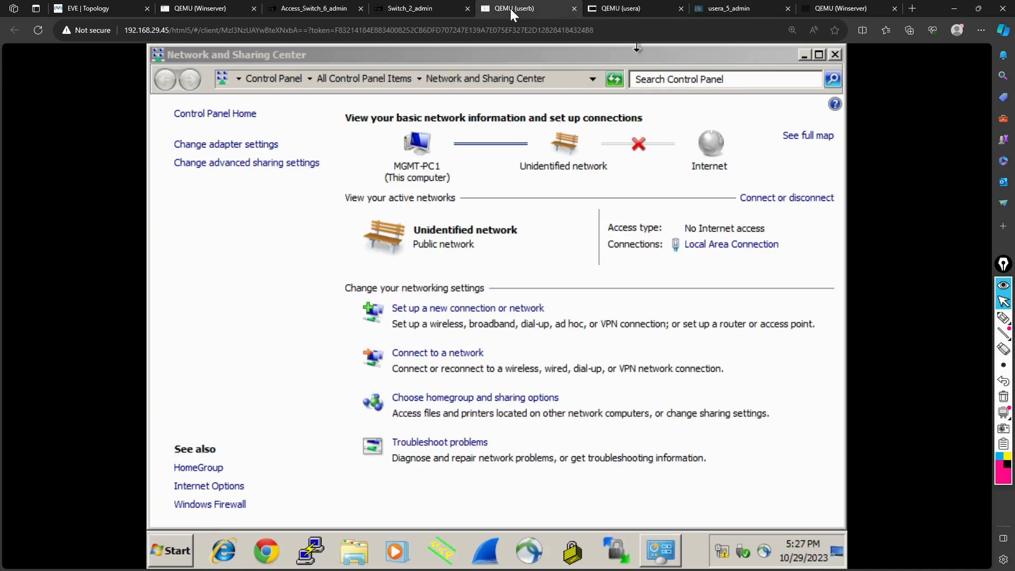
left_click(174, 556)
type("cmd")
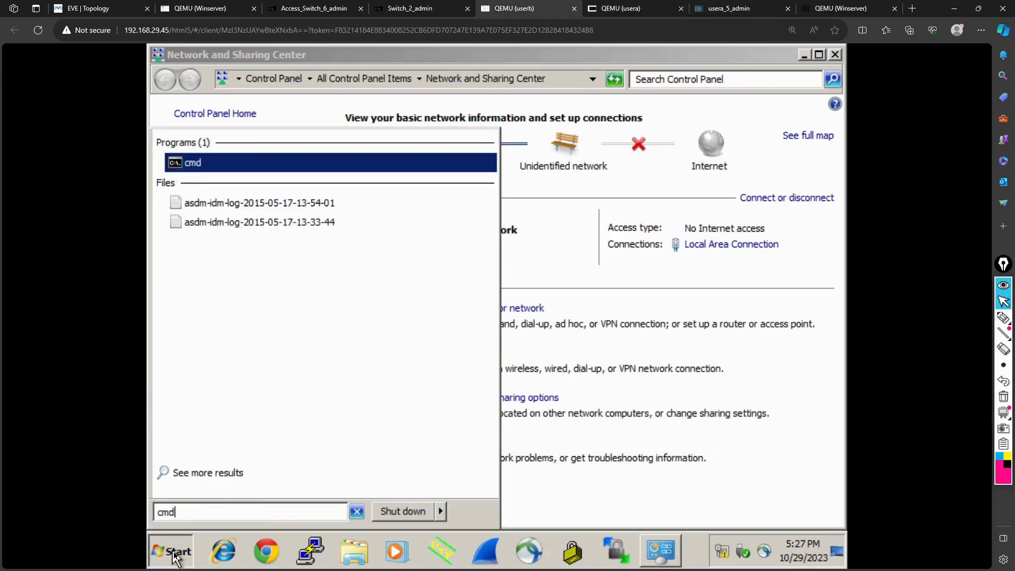
key("Return")
type("ping 10.1.1.100")
key("Return")
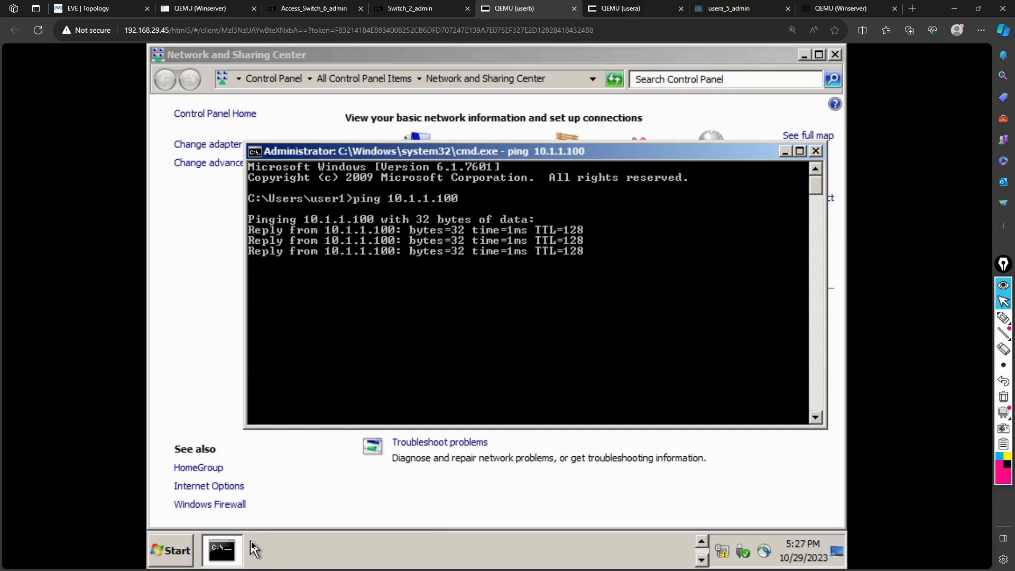
left_click(181, 546)
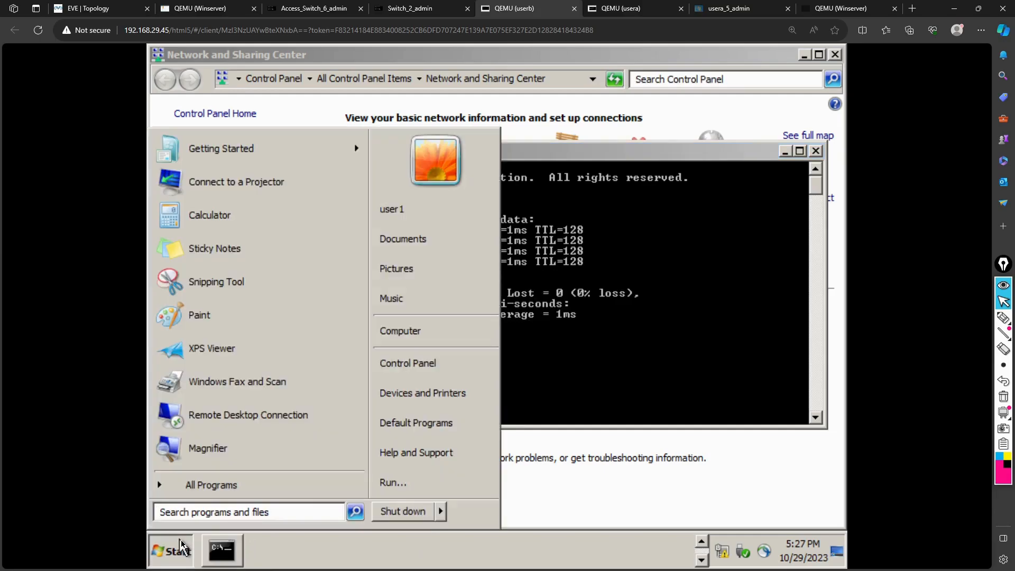
Open Computer Properties from the Start menu to view MGMT-PC1 in WORKGROUP
left_click(539, 500)
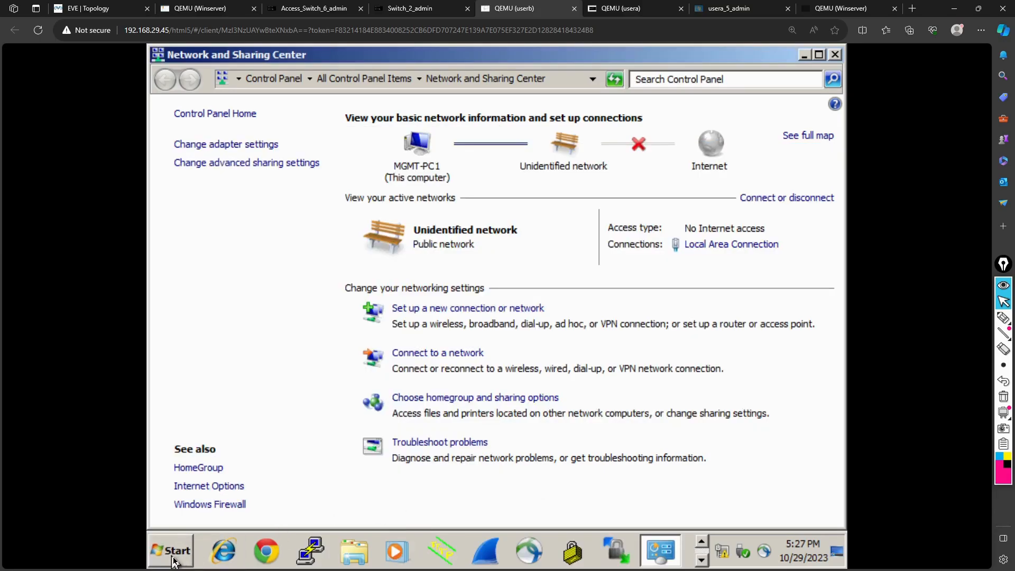
left_click(174, 559)
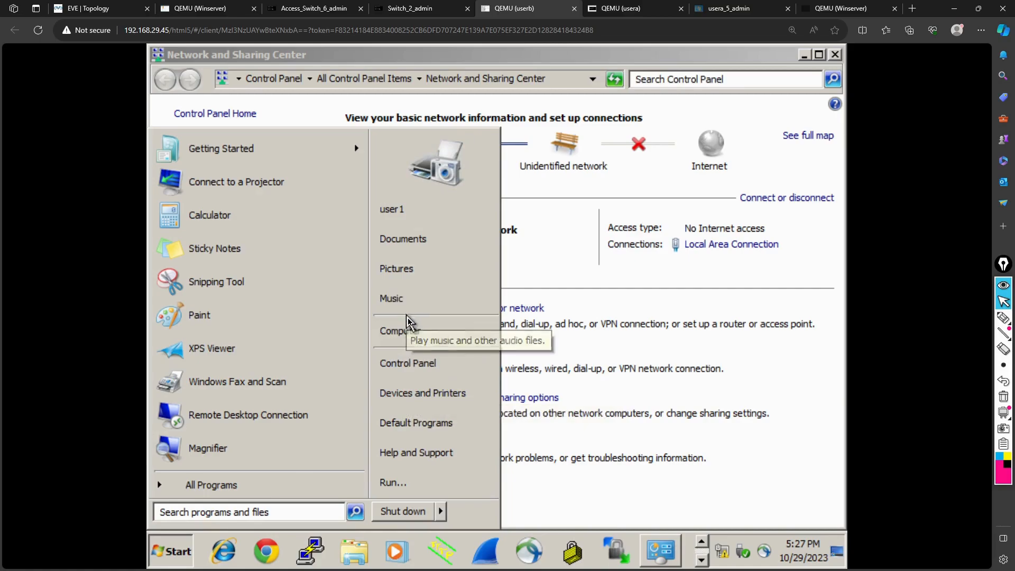
right_click(406, 331)
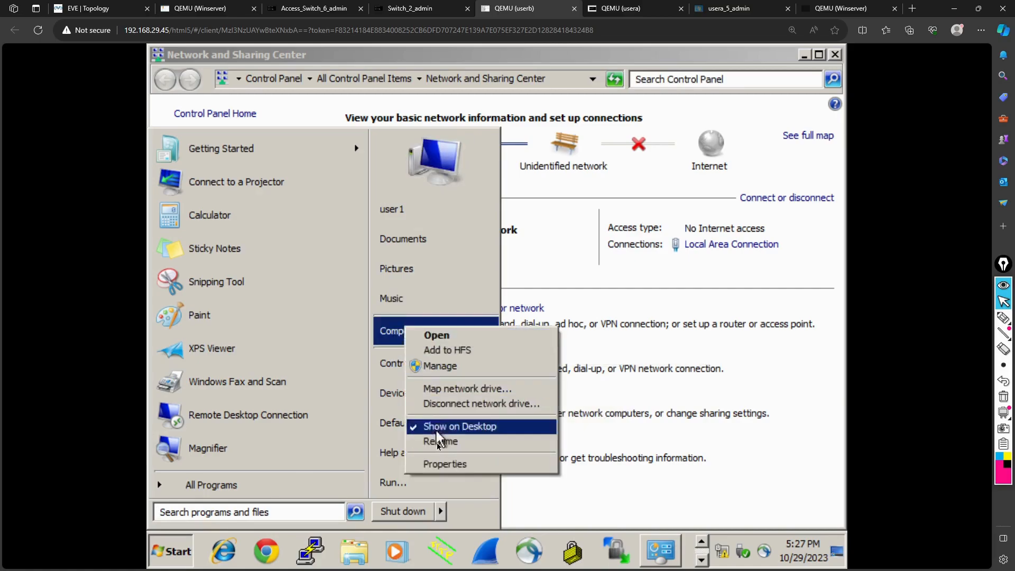
left_click(437, 465)
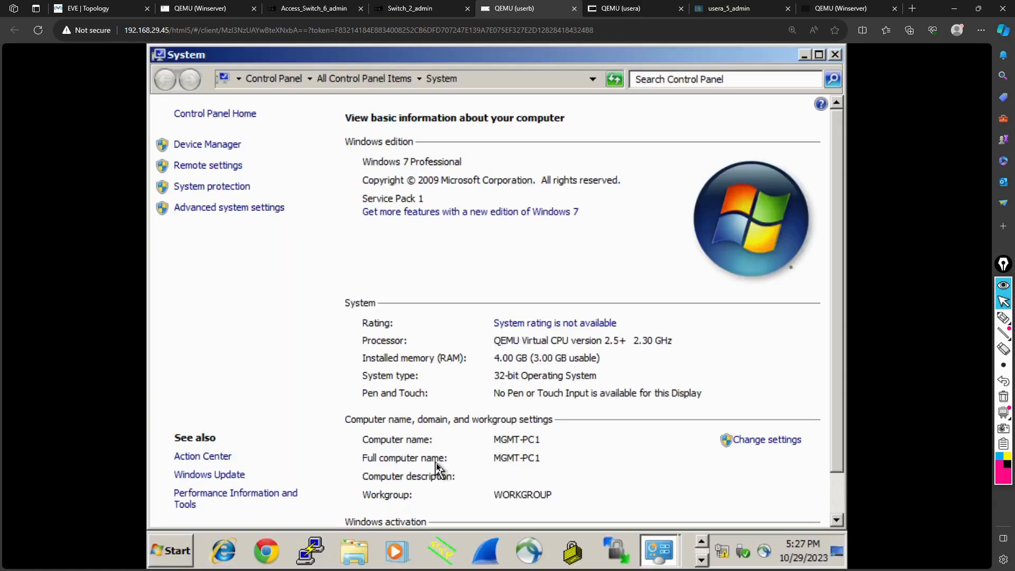
scroll(627, 443, "down", 1)
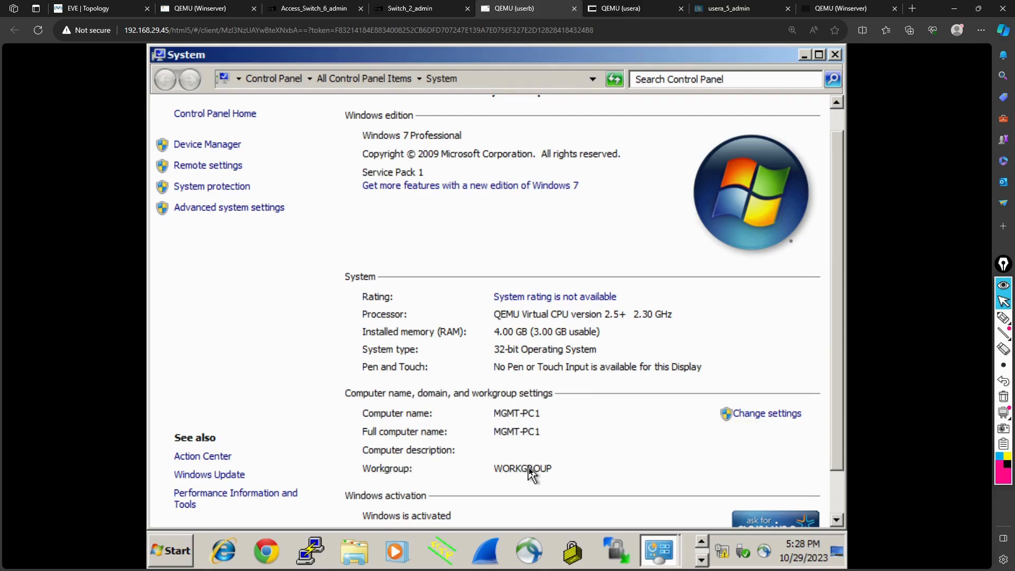
scroll(550, 468, "down", 1)
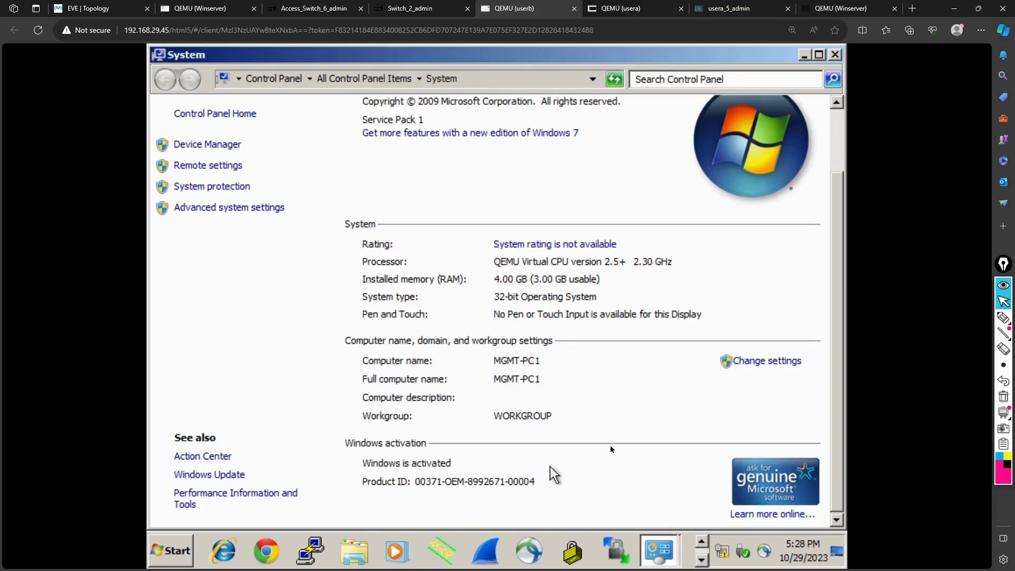
In Computer Name/Domain Changes, select Domain, enter freshdeveloper.online and submit
left_click(765, 365)
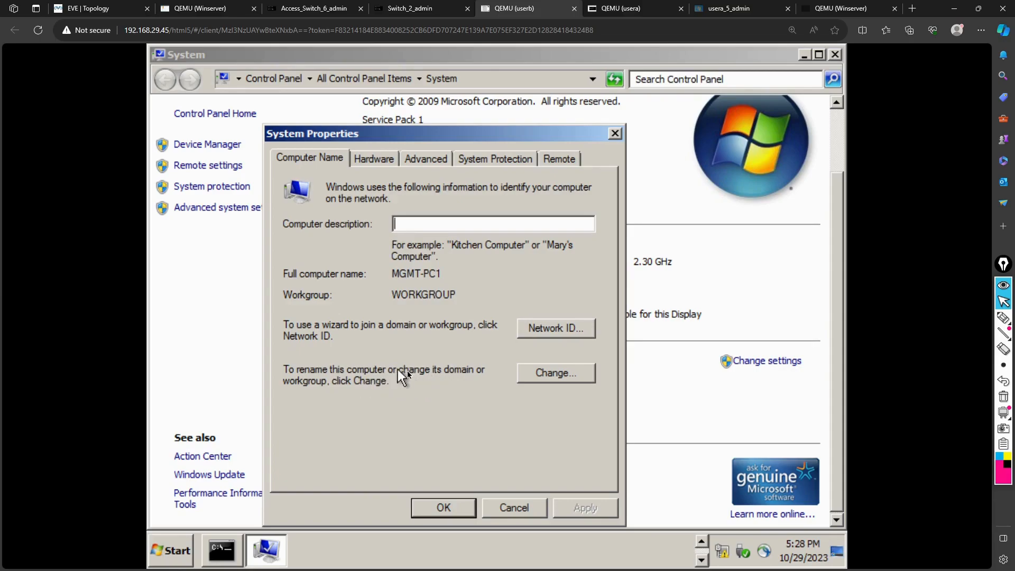
left_click(551, 376)
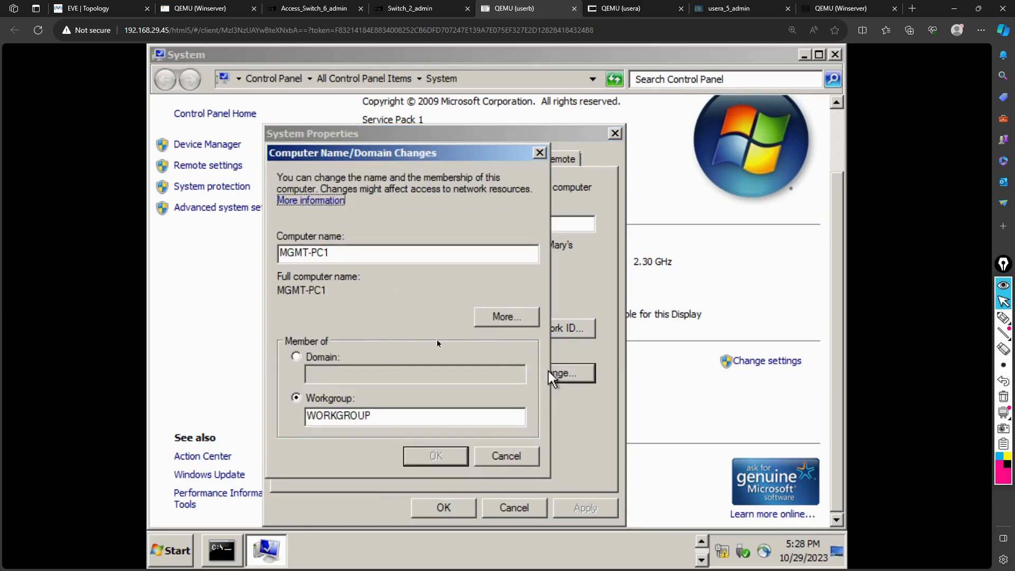
left_click(296, 358)
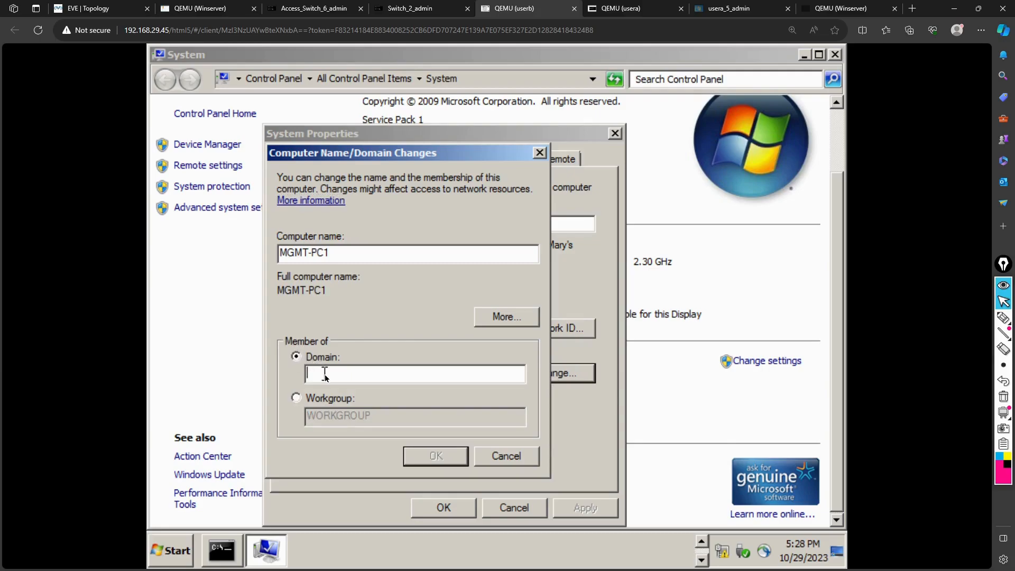
type("freshdeveloper.online")
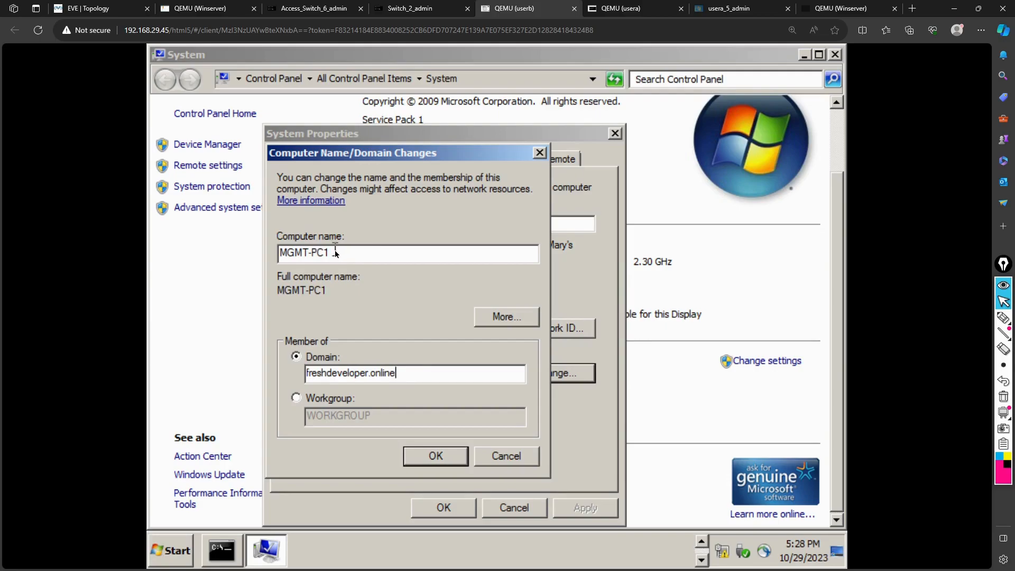
left_click(432, 457)
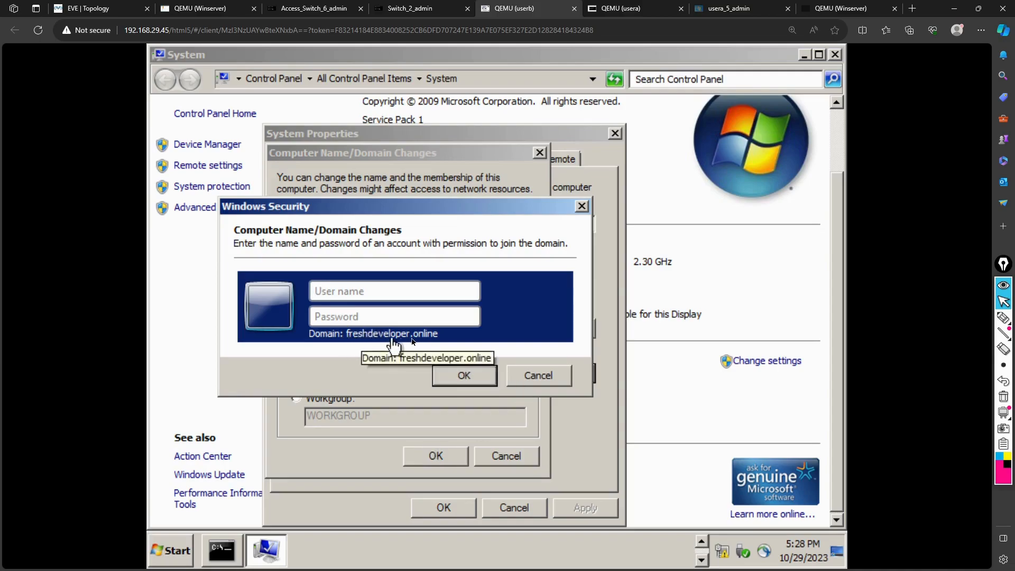
Attempt the domain join with an administrator name and password, which fails with a logon error
left_click(390, 289)
type("Adminstrator")
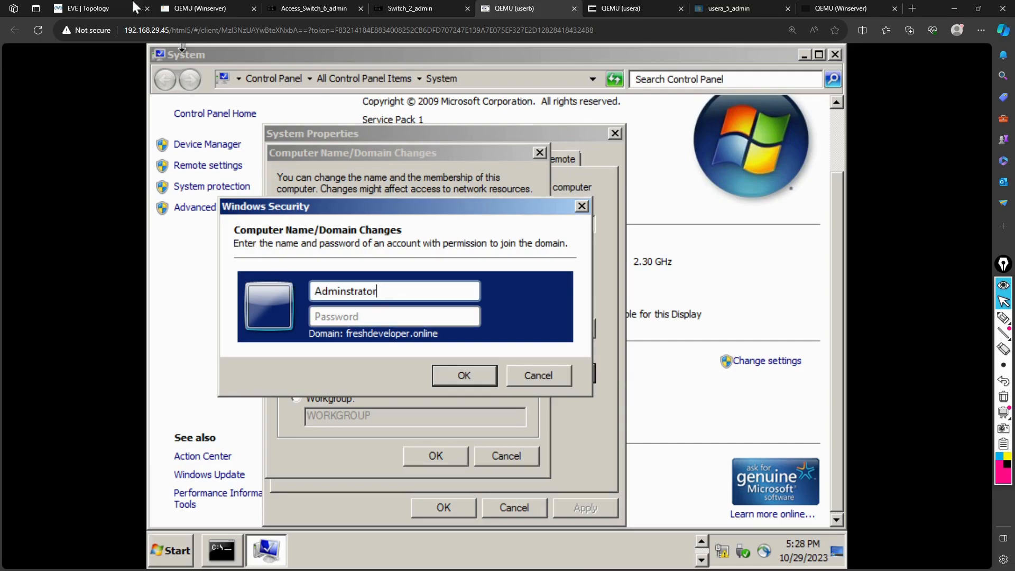
left_click(107, 7)
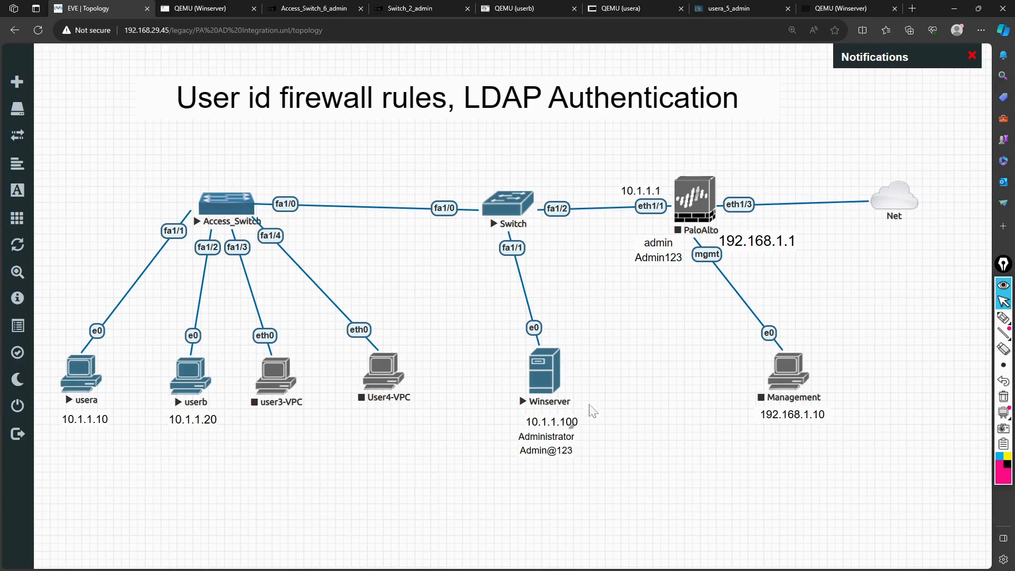
left_click(644, 7)
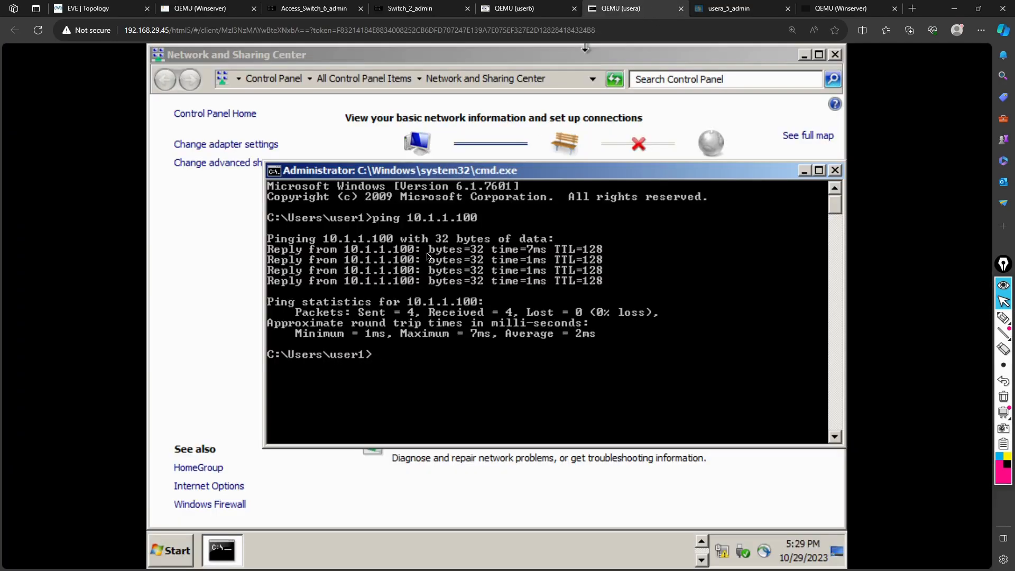
left_click(516, 8)
left_click(366, 317)
type("P@ssw0rd")
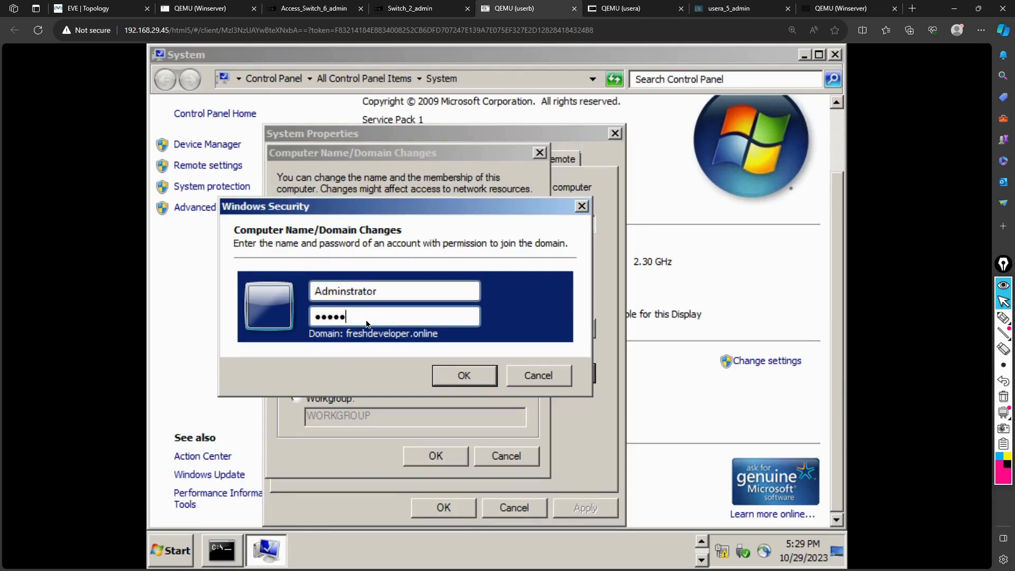
key("Return")
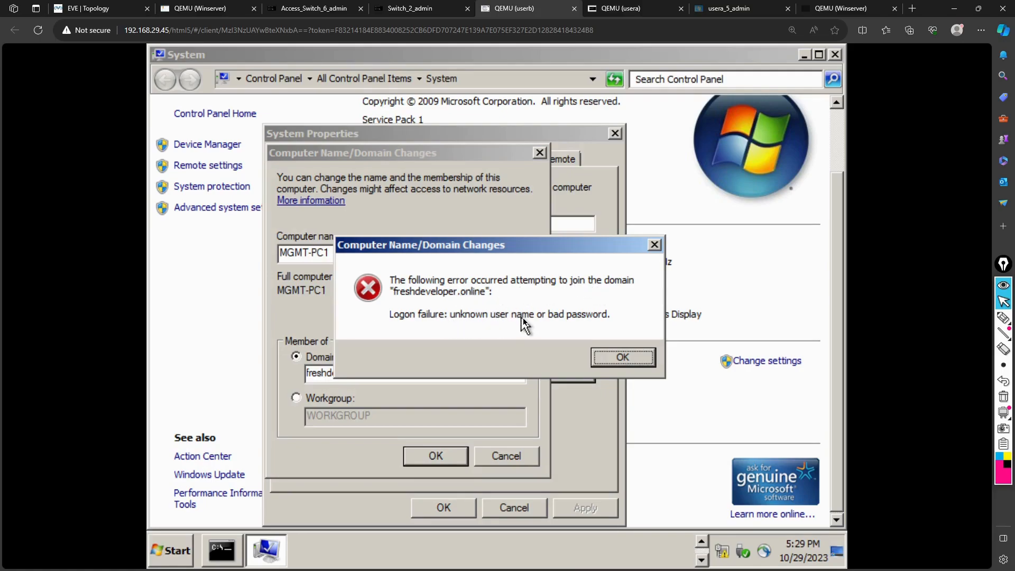
left_click(617, 356)
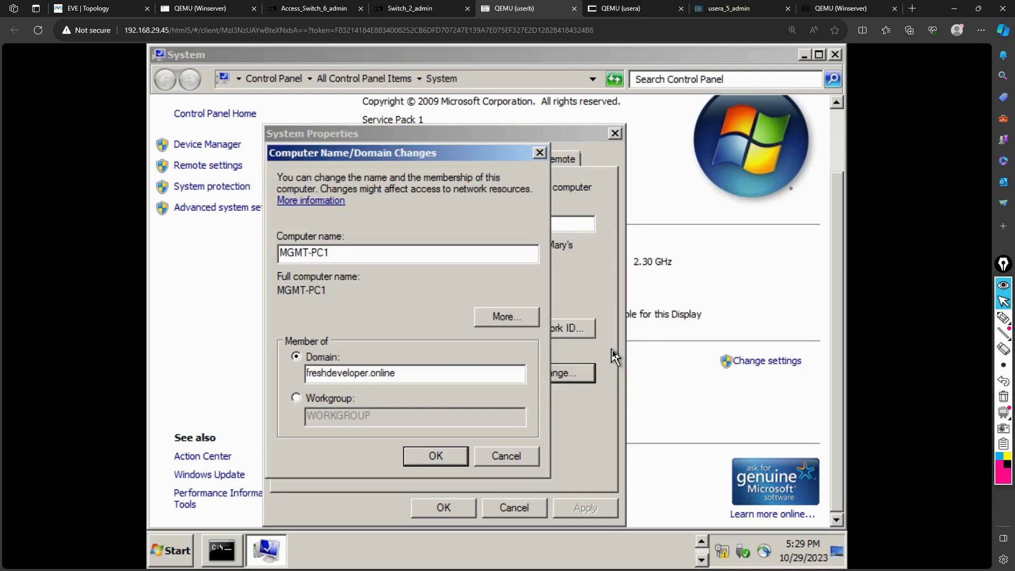
Retry the join as Administrator with the domain password and acknowledge the welcome and restart messages
left_click(436, 455)
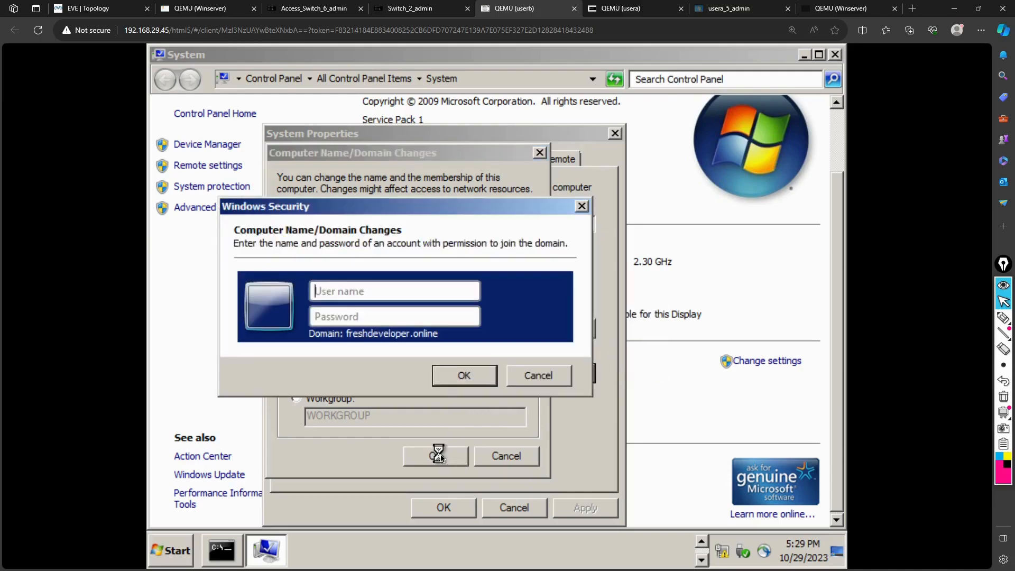
type("Administrator")
key("Tab")
type("•••••")
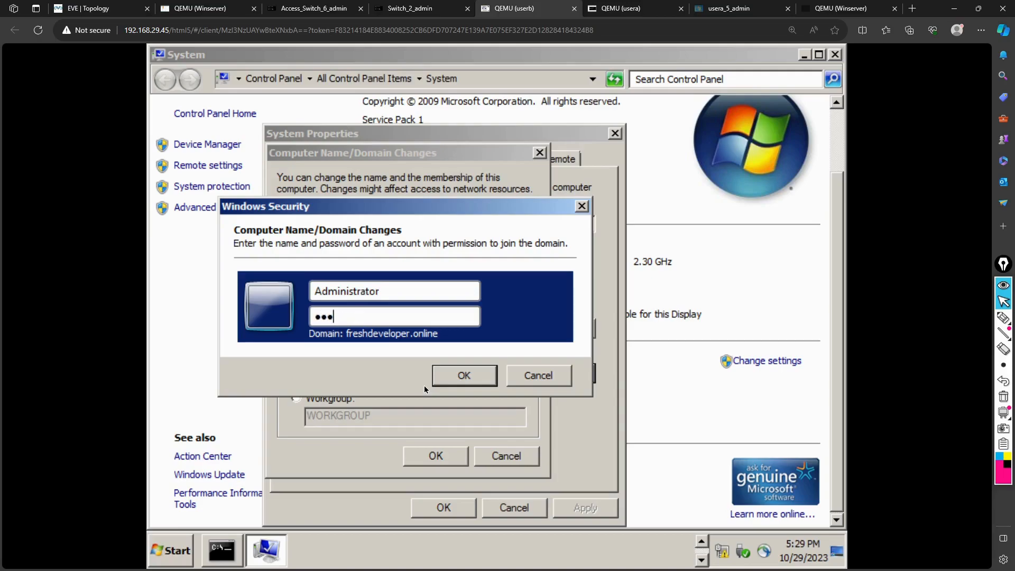
type("•••••")
key("Return")
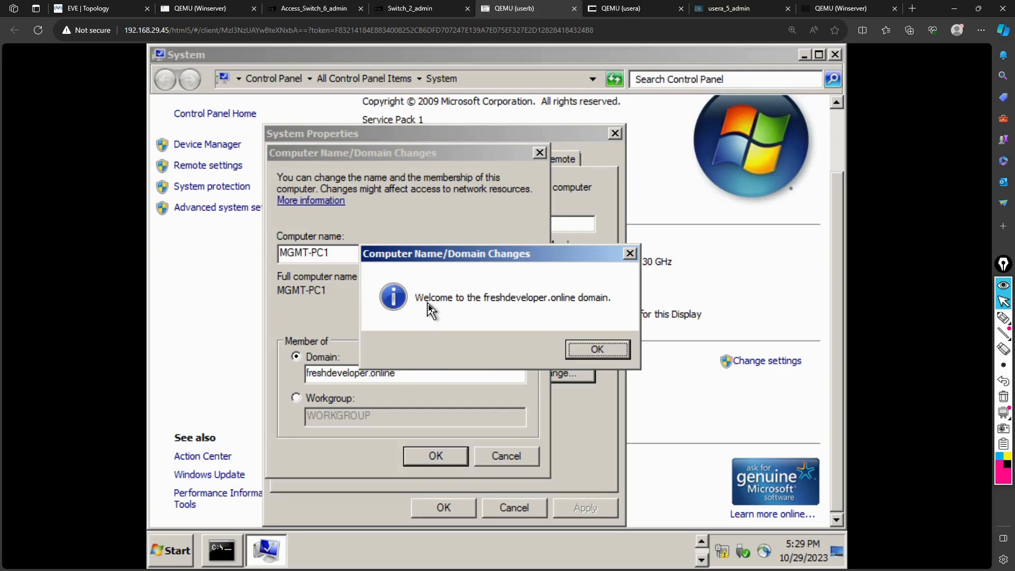
left_click(597, 350)
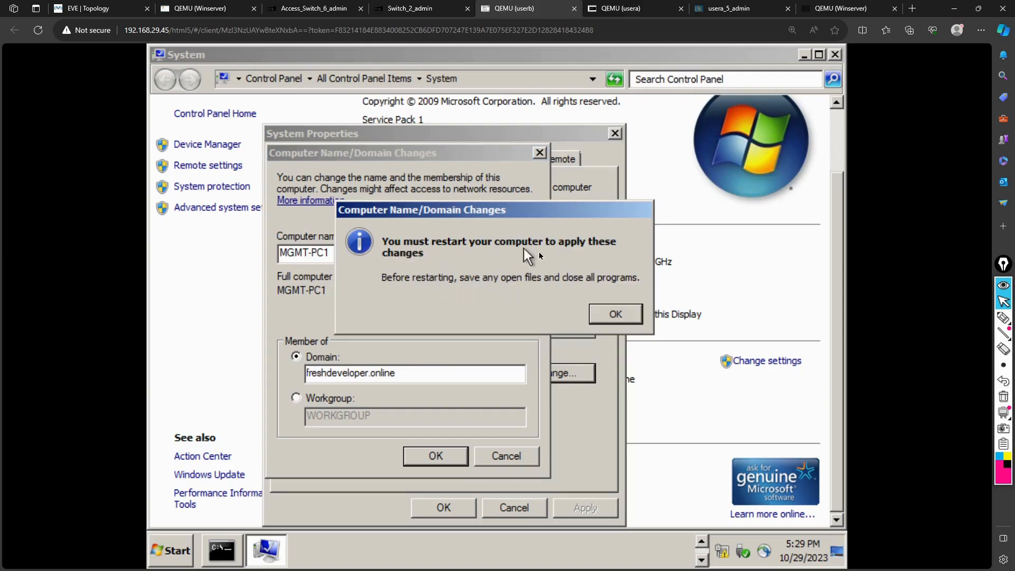
left_click(606, 314)
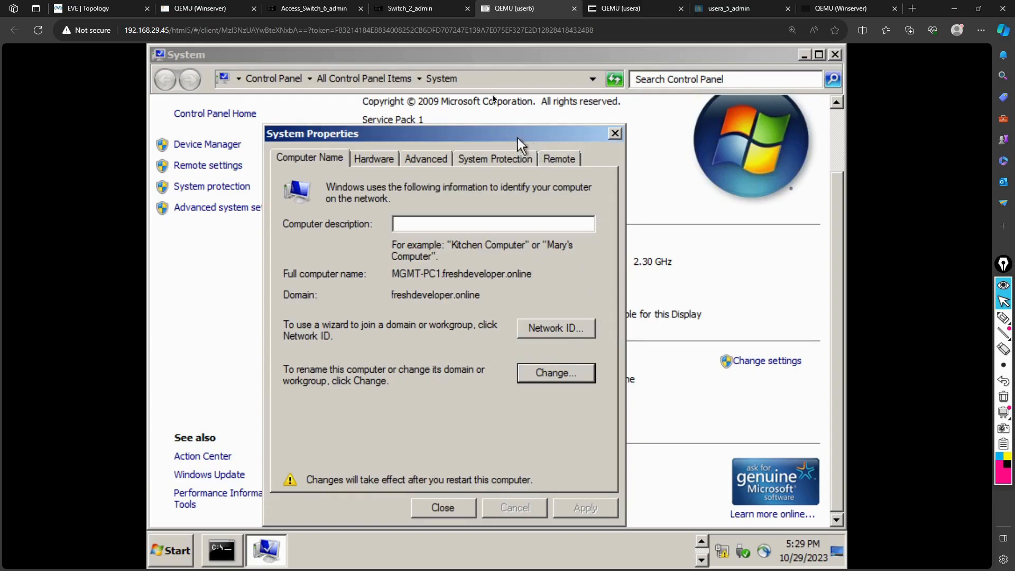
On usera, open Computer Properties > Change, select Domain and submit freshdeveloper.online
left_click(610, 16)
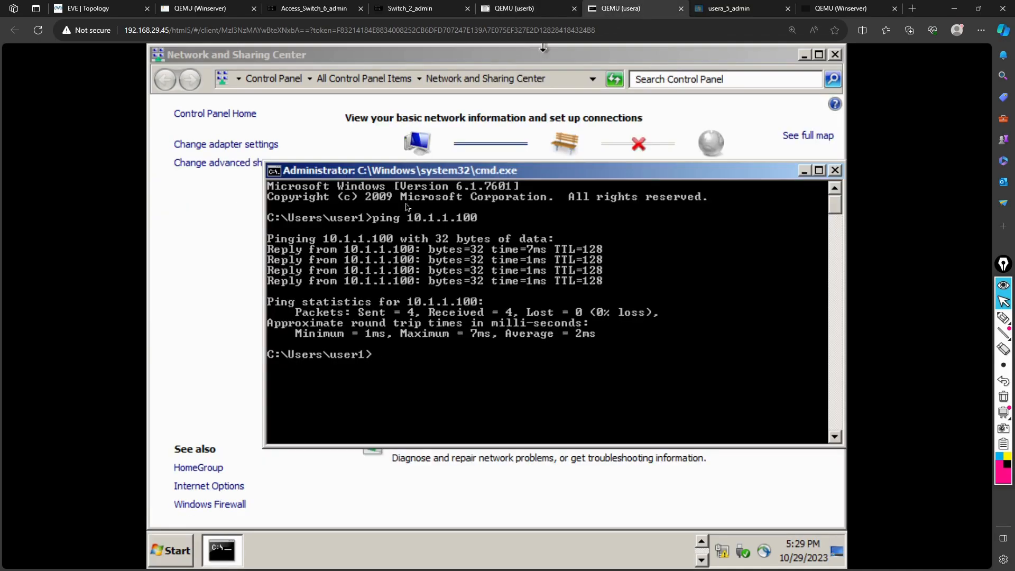
left_click(168, 552)
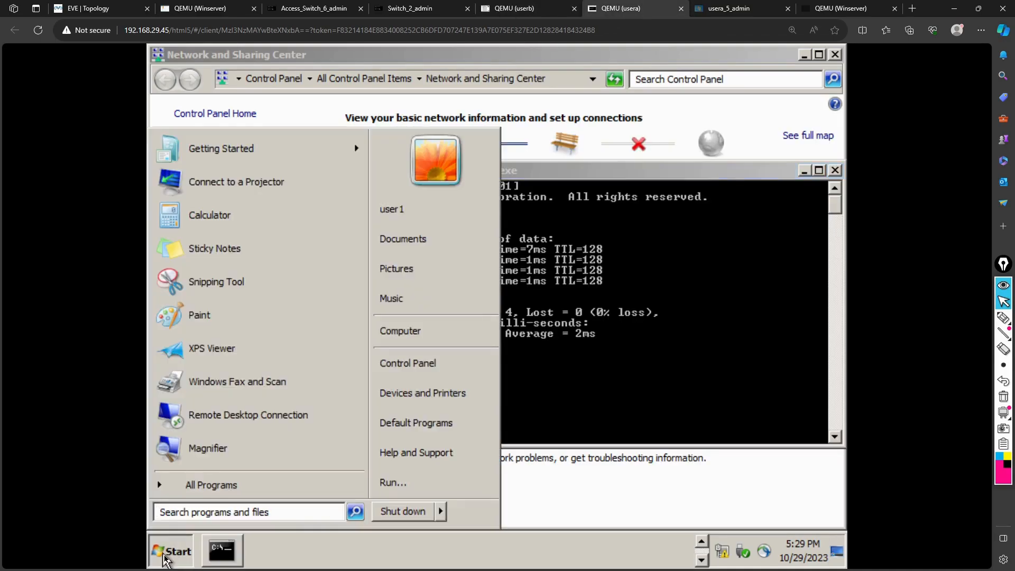
right_click(423, 344)
left_click(468, 478)
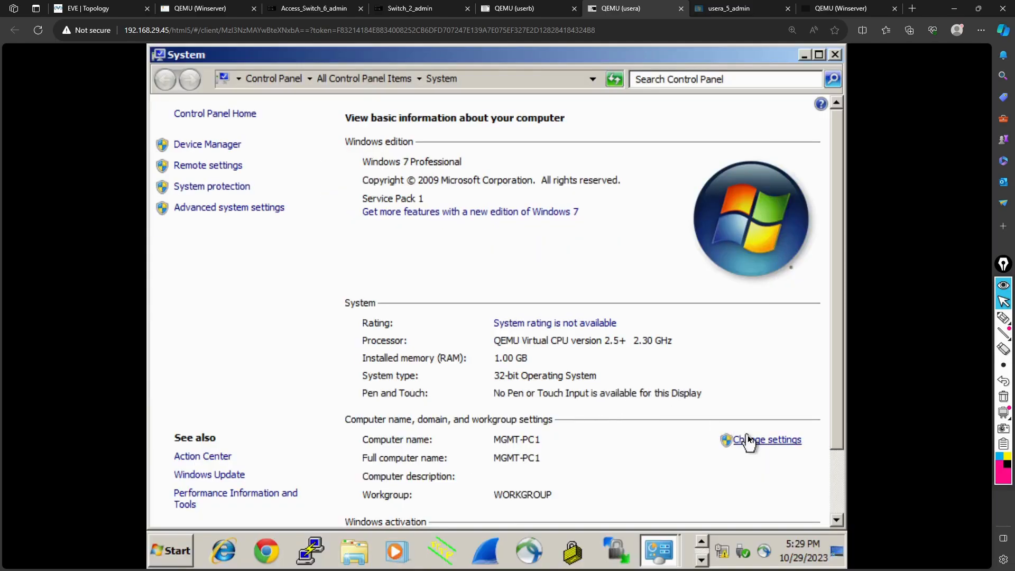
left_click(748, 438)
left_click(476, 322)
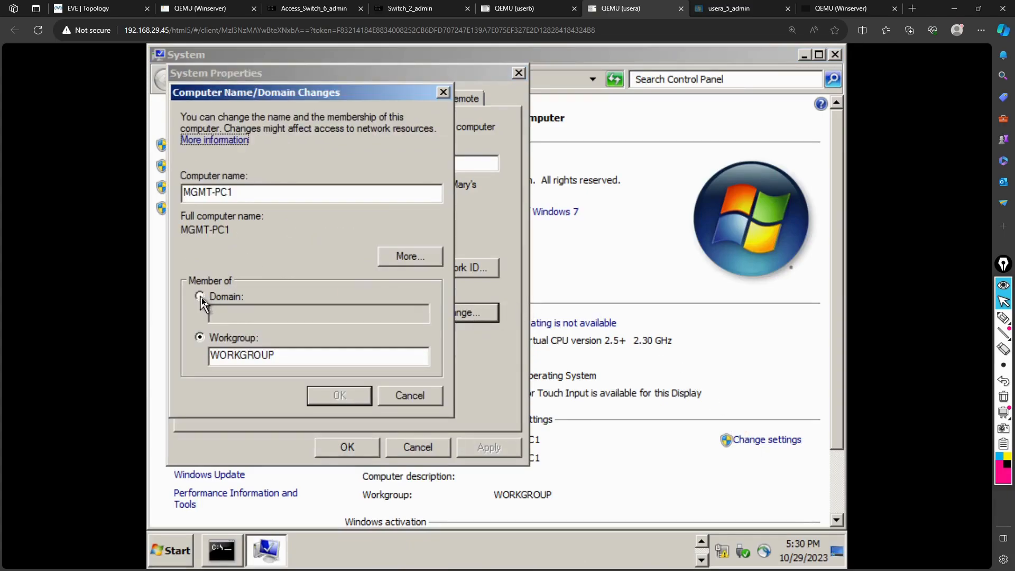
left_click(201, 297)
type("fre")
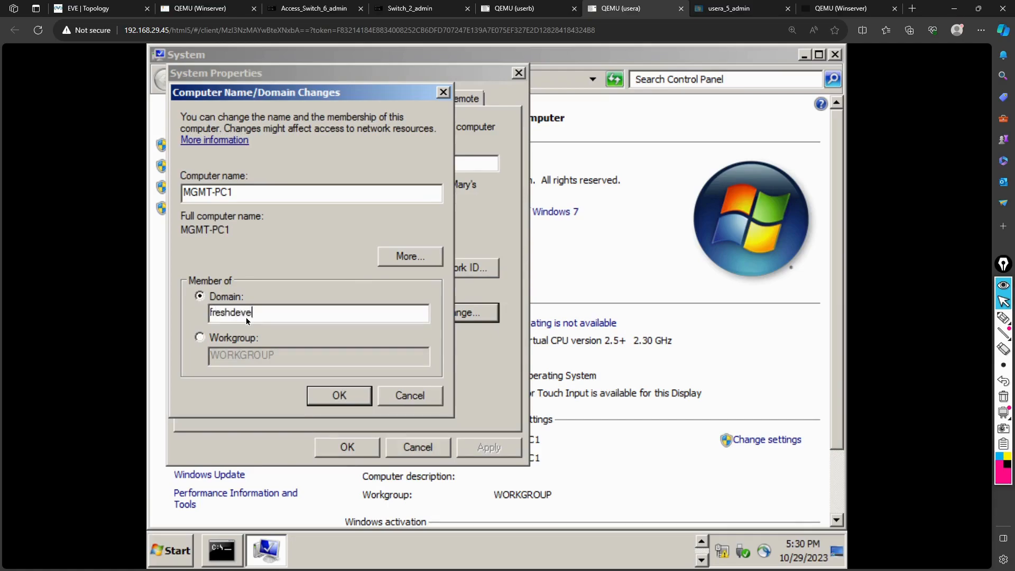
type("shdeveloper.online")
left_click(328, 397)
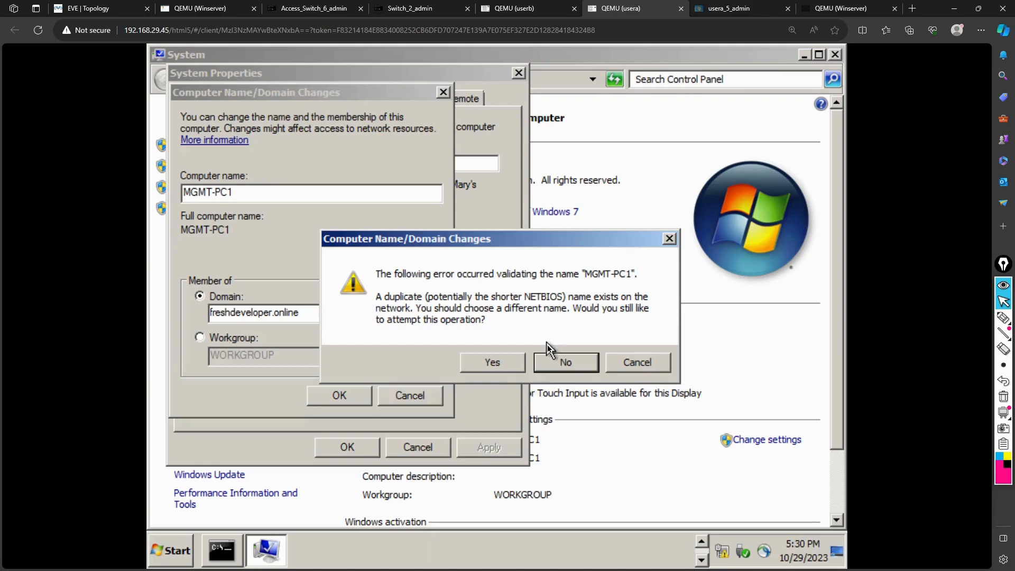
Attempt to join usera's PC to the domain with Administrator credentials; dismiss the logon failure
left_click(500, 362)
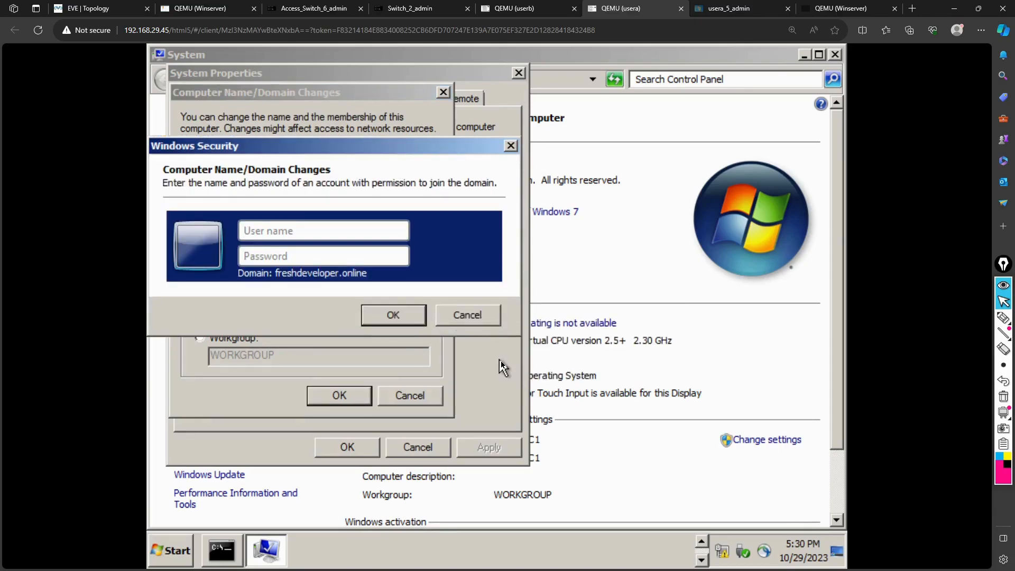
type("Adminstrator********")
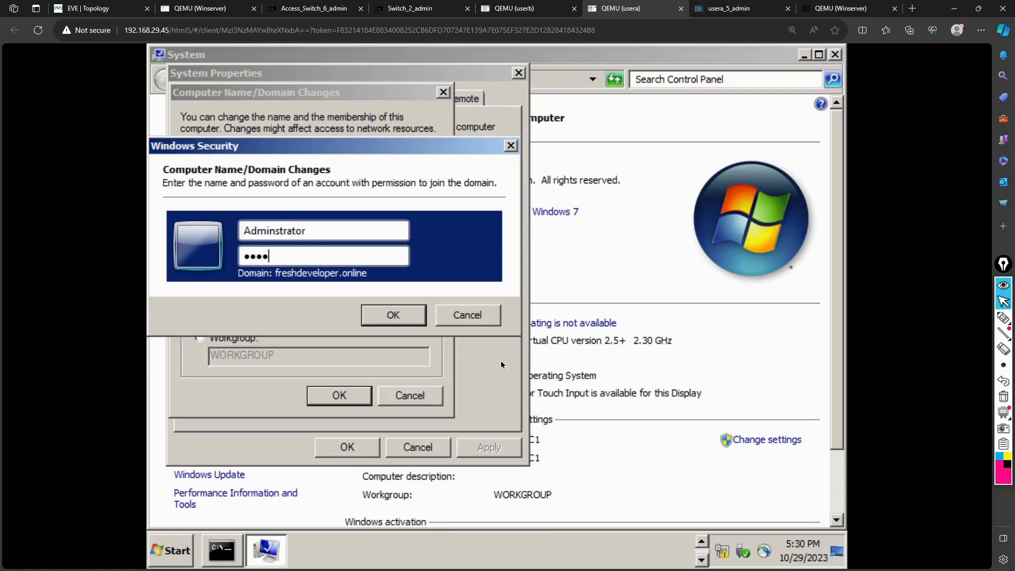
key("Return")
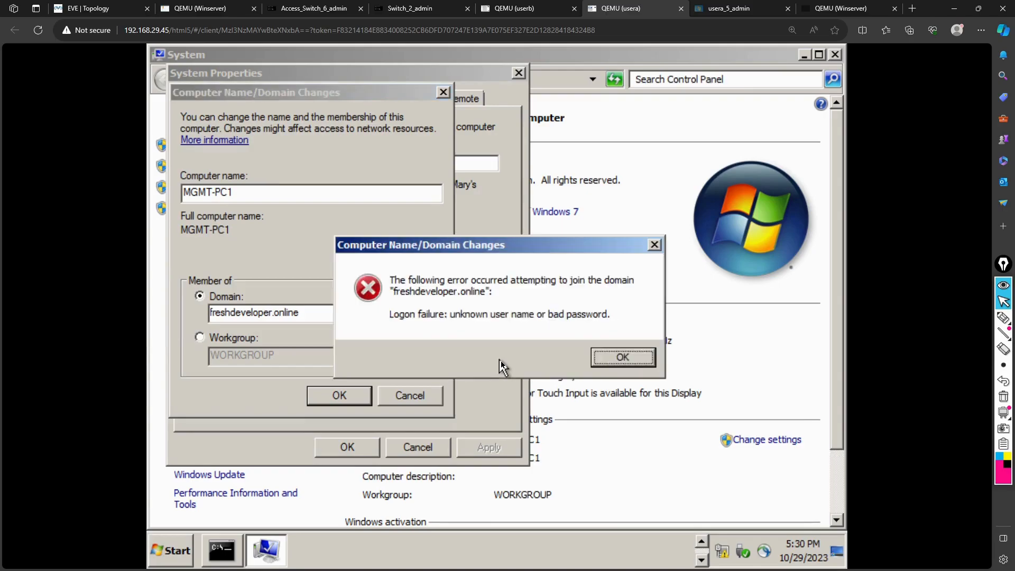
left_click(628, 349)
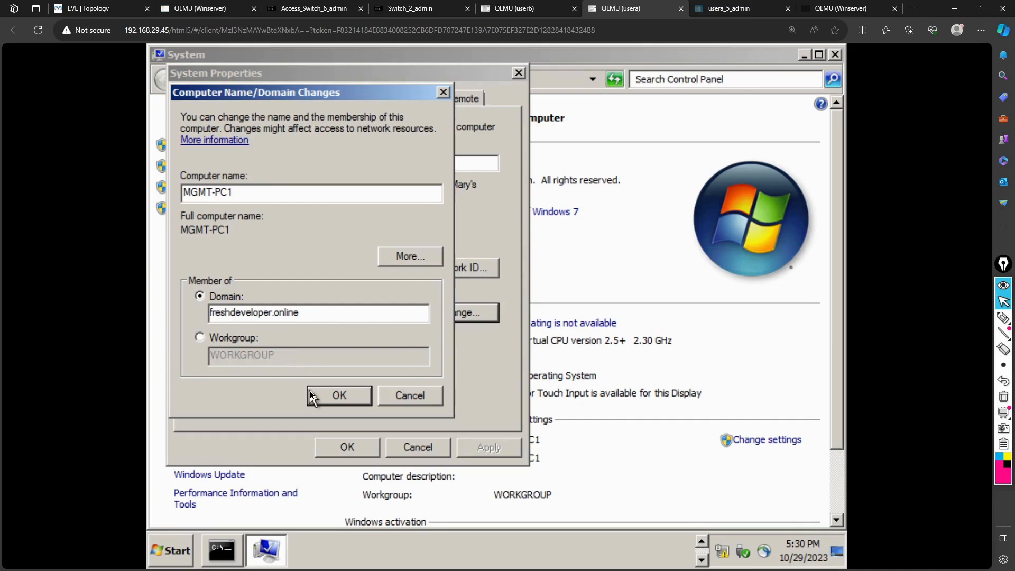
Retry the domain join with corrected Administrator credentials, acknowledge the welcome and restart notices, then view userb
left_click(337, 399)
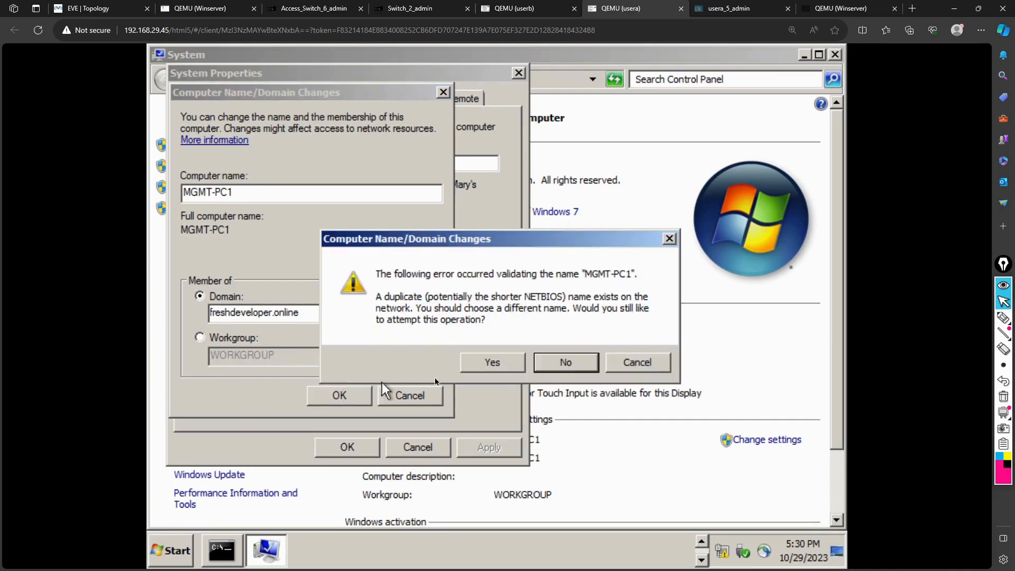
left_click(500, 366)
type("Administrator")
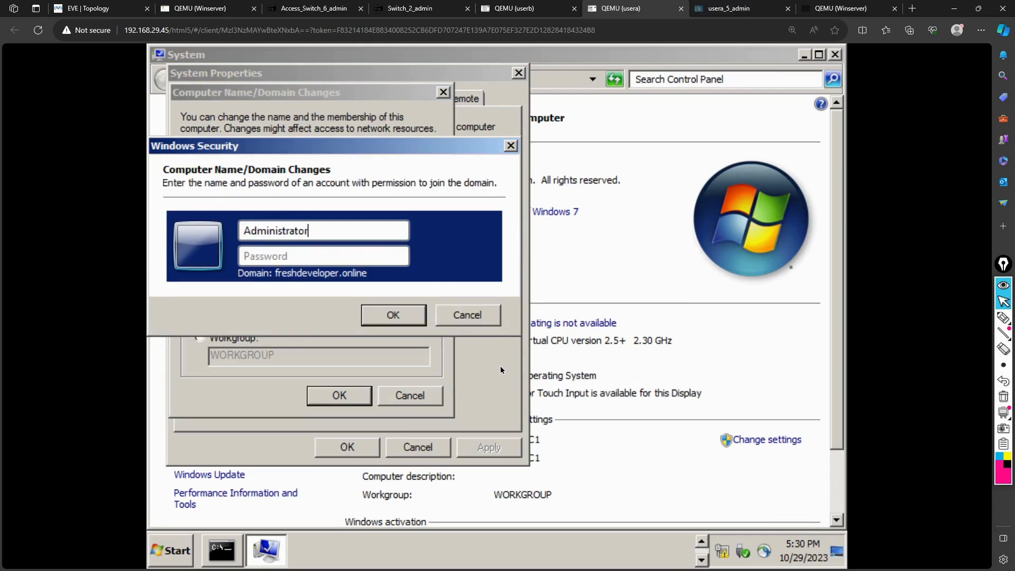
type("*********")
key("Return")
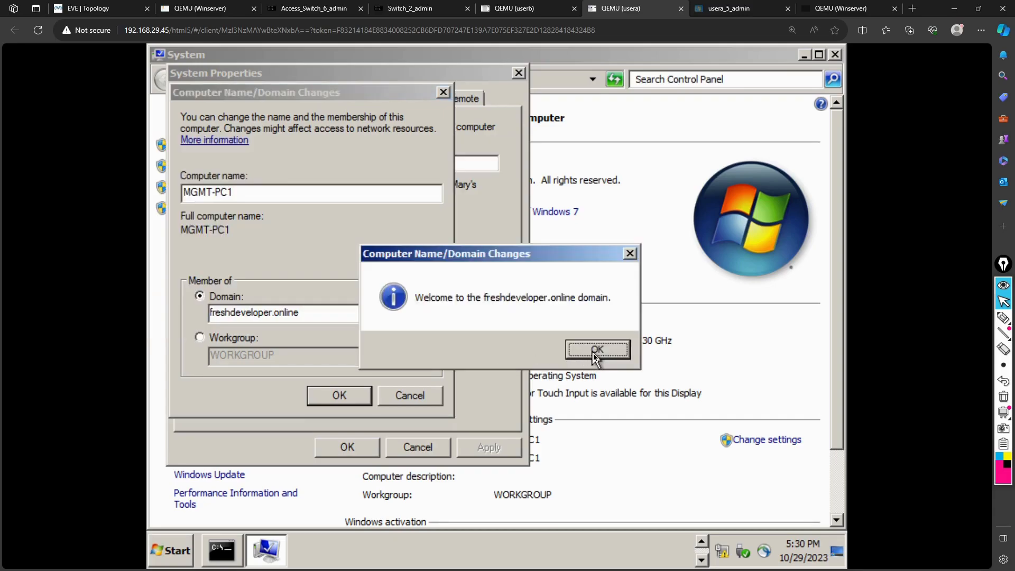
left_click(596, 350)
left_click(618, 311)
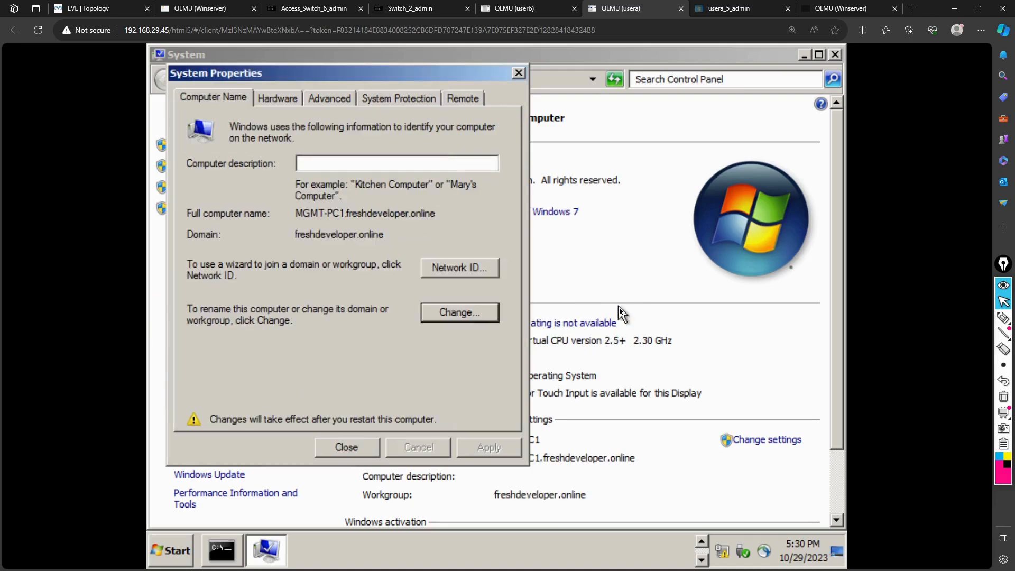
left_click(529, 7)
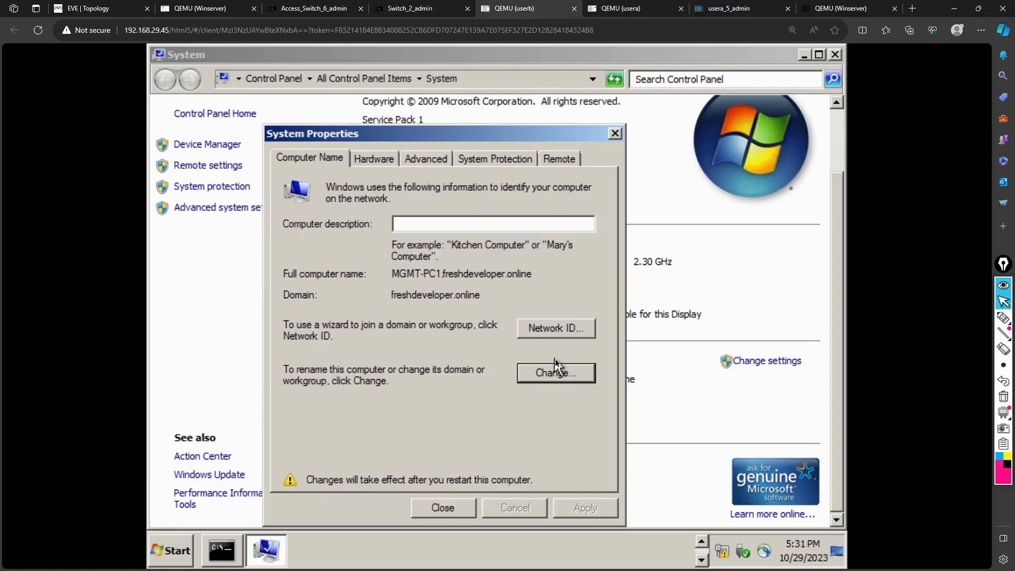
Close System Properties and restart both the userb and usera PCs now
left_click(464, 510)
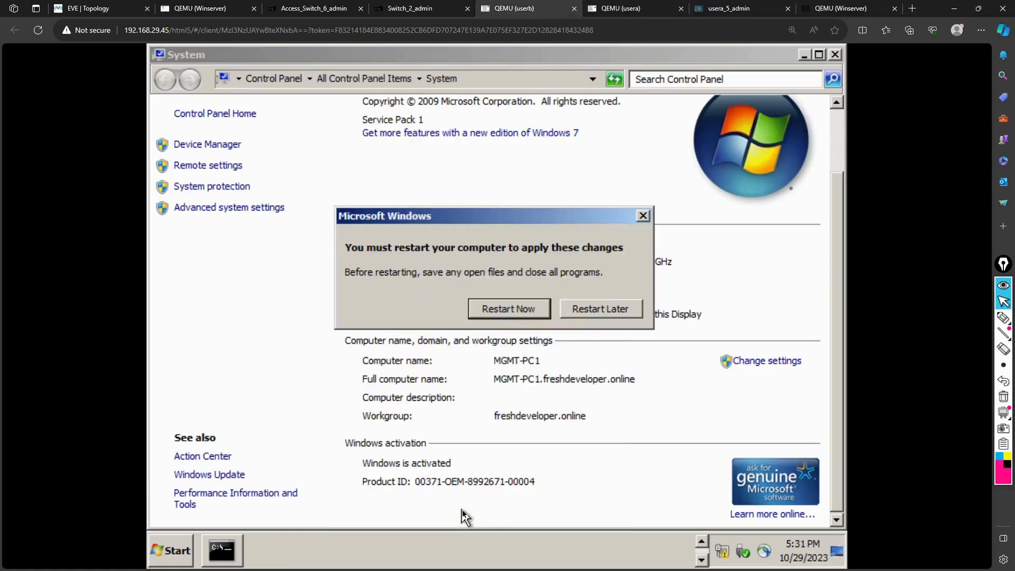
left_click(530, 310)
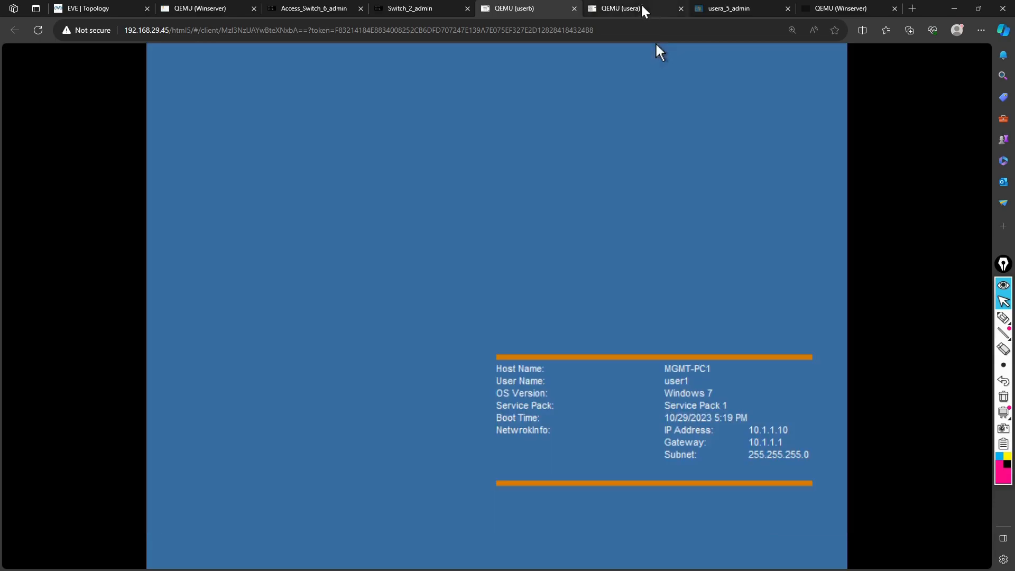
left_click(640, 5)
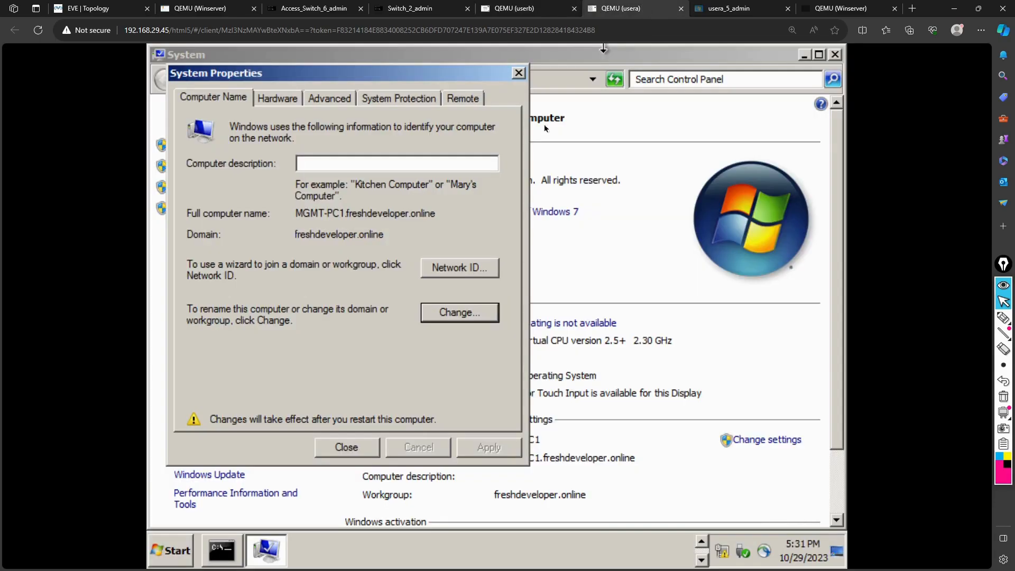
left_click(344, 447)
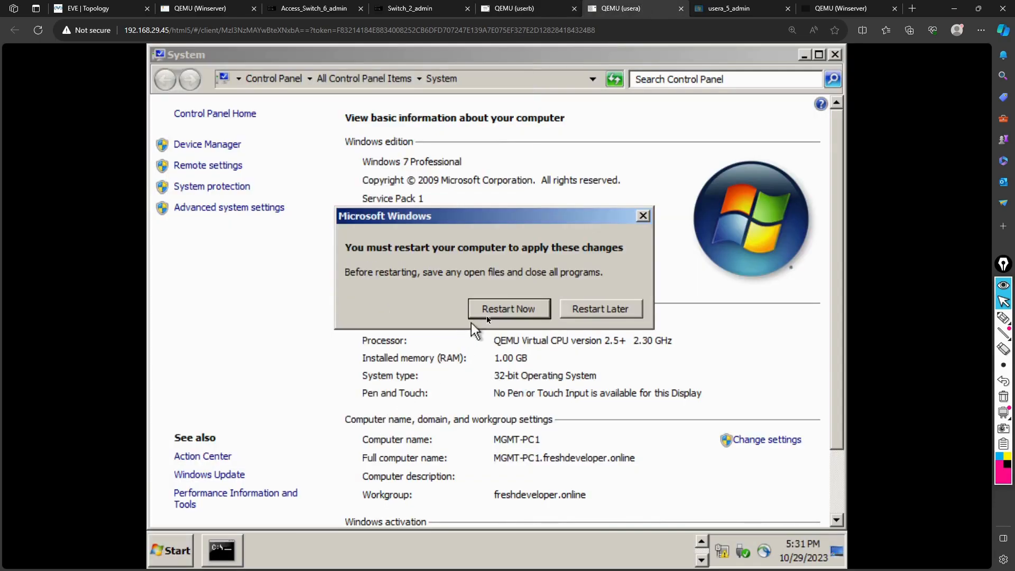
left_click(501, 314)
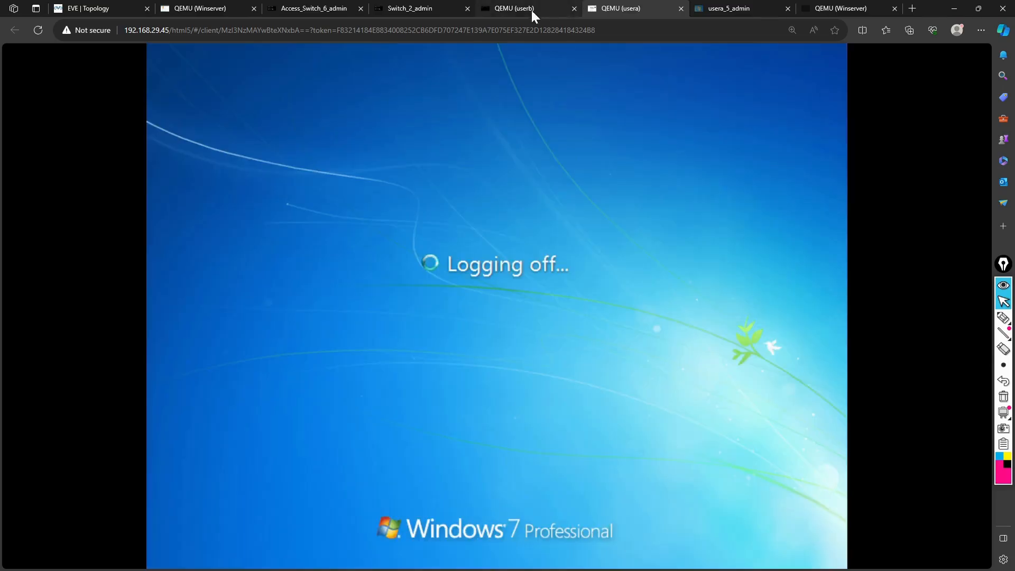
Move the on-screen keyboard off userb's boot screen and bring up the Windows server console
left_click(516, 11)
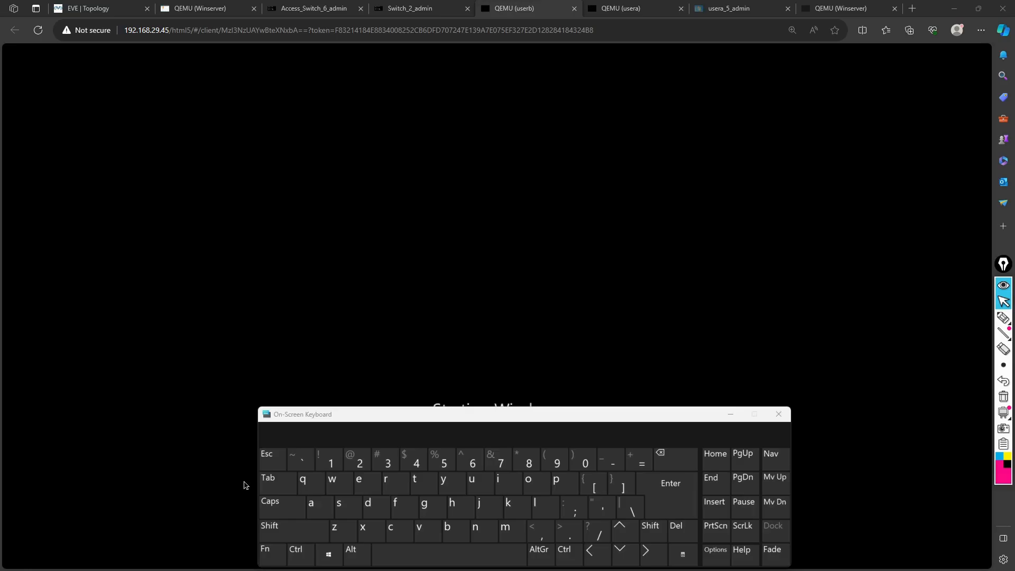
mouse_move(441, 418)
left_mouse_down()
mouse_move(438, 472)
mouse_move(432, 410)
left_mouse_up()
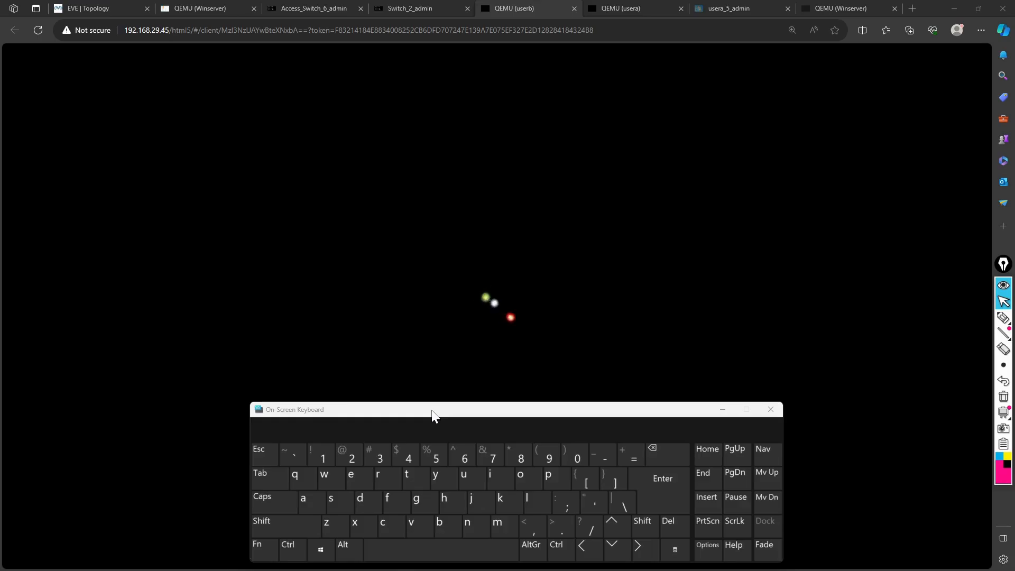
left_click(204, 10)
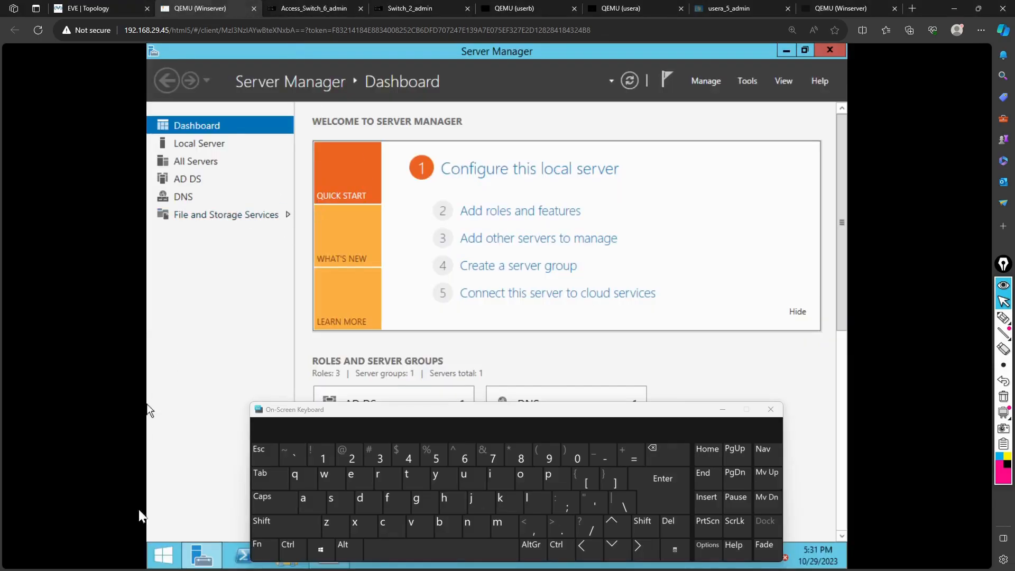
Move the on-screen keyboard off the server taskbar and search the Start screen for 'active'
left_click_drag(376, 414, 368, 350)
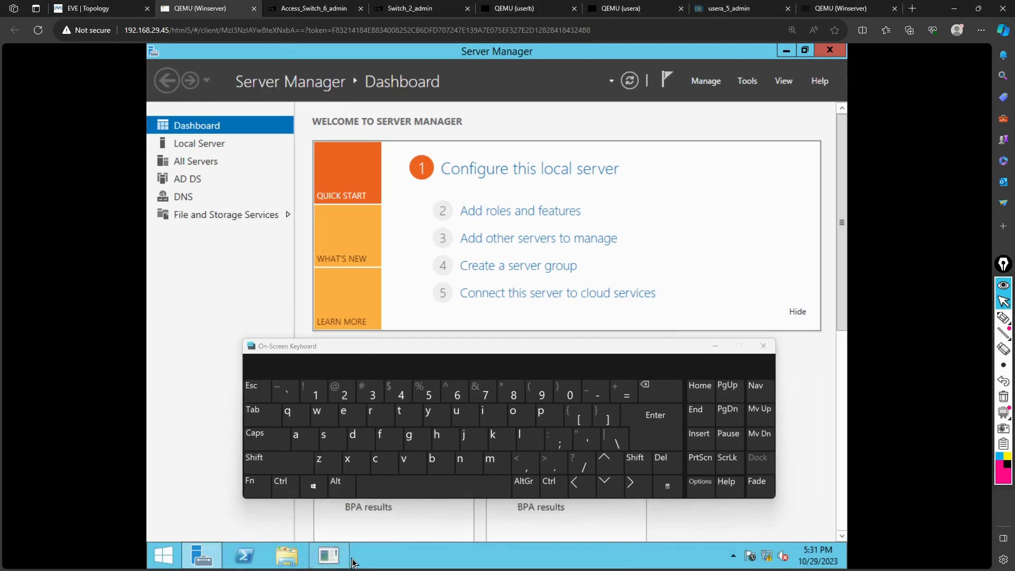
left_click(327, 558)
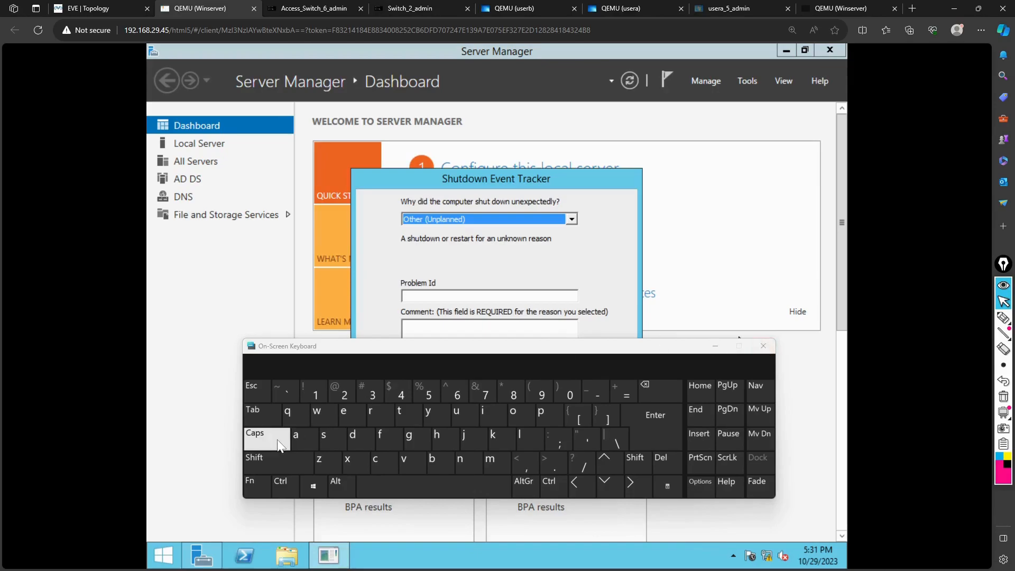
left_click(163, 555)
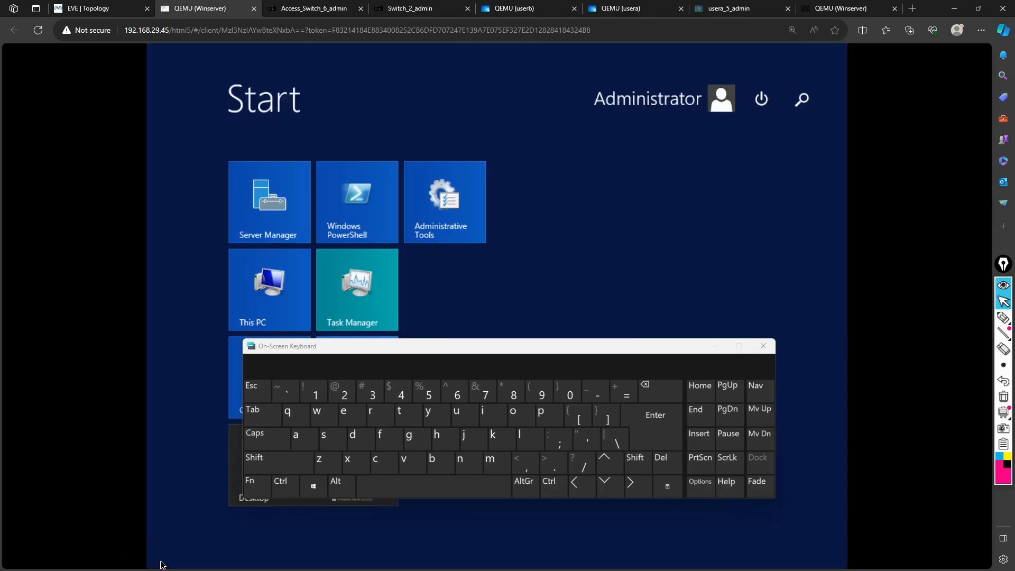
type("ac")
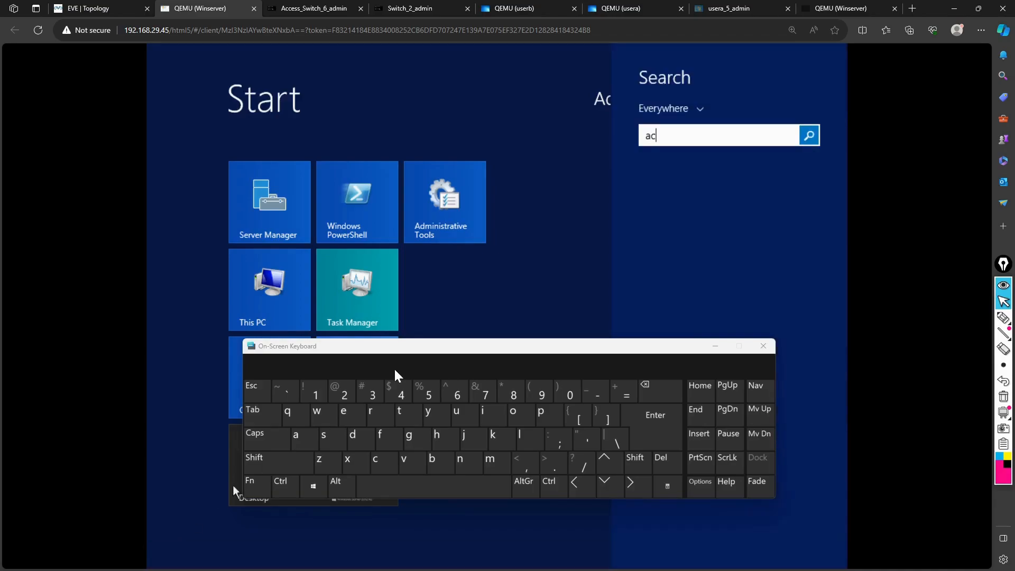
type("tive")
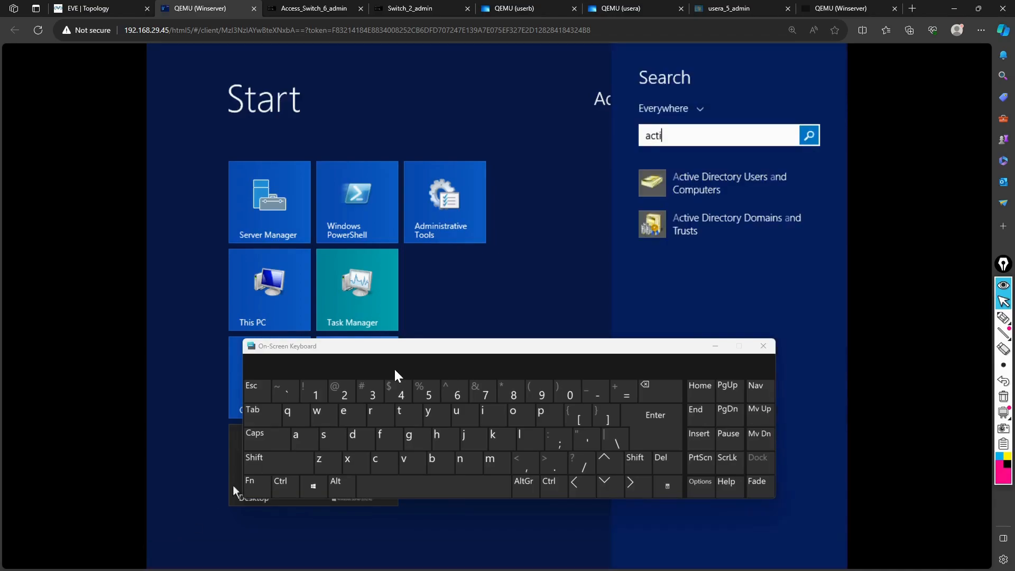
Open Active Directory Users and Computers and locate the User A and user b accounts
left_click(710, 181)
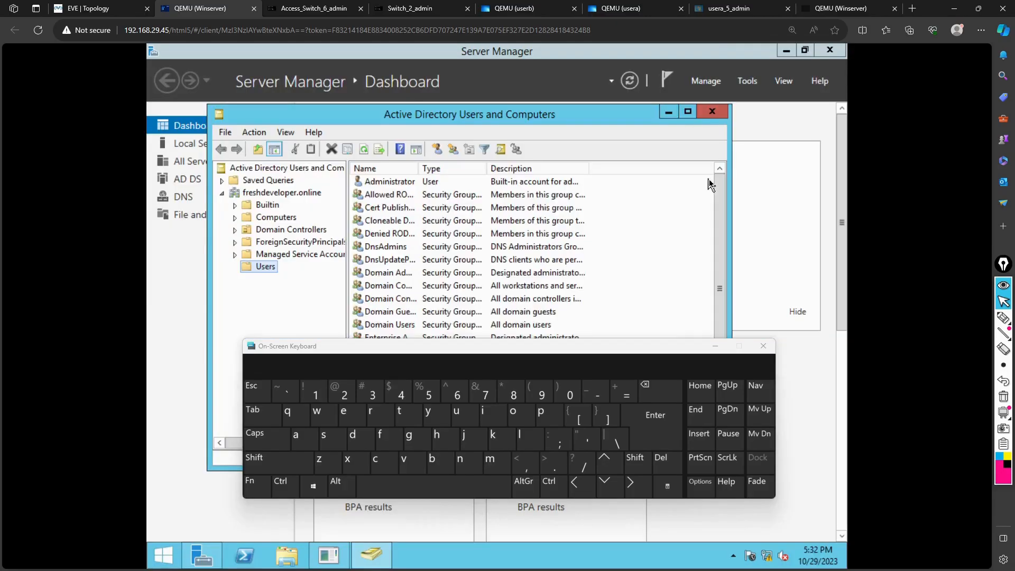
left_click_drag(392, 345, 377, 121)
scroll(482, 392, "down", 4)
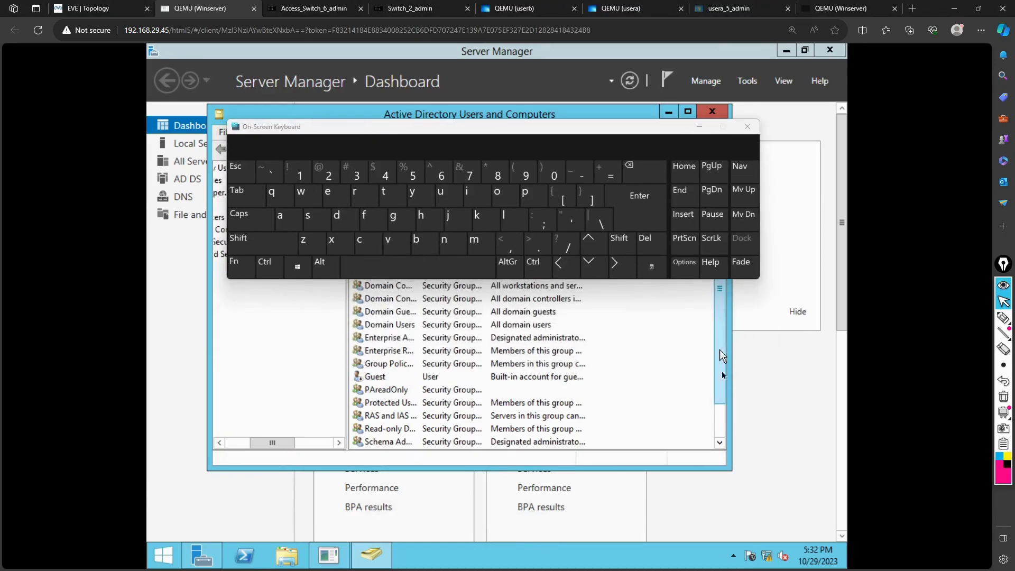
scroll(722, 356, "down", 1)
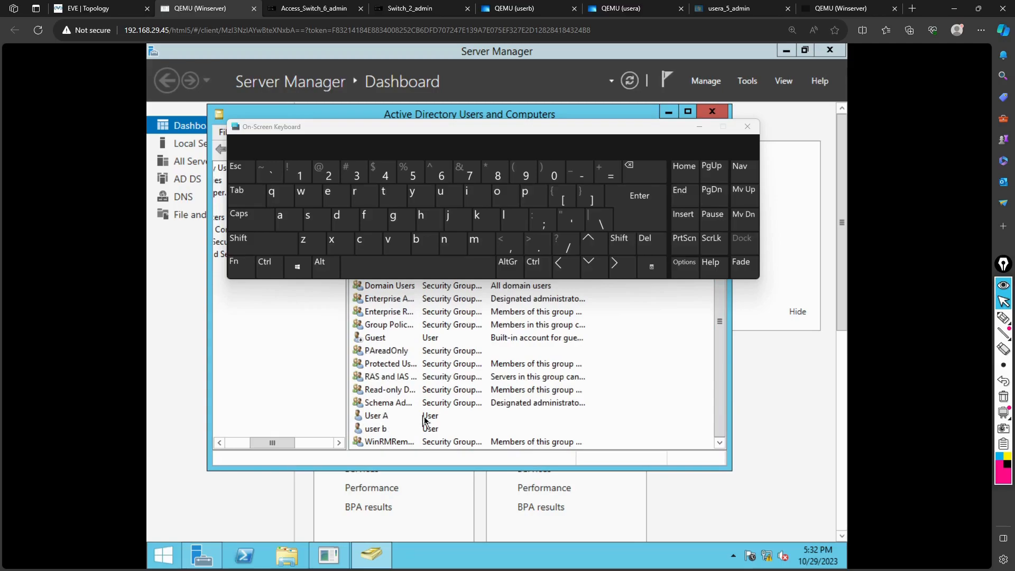
left_click(393, 416)
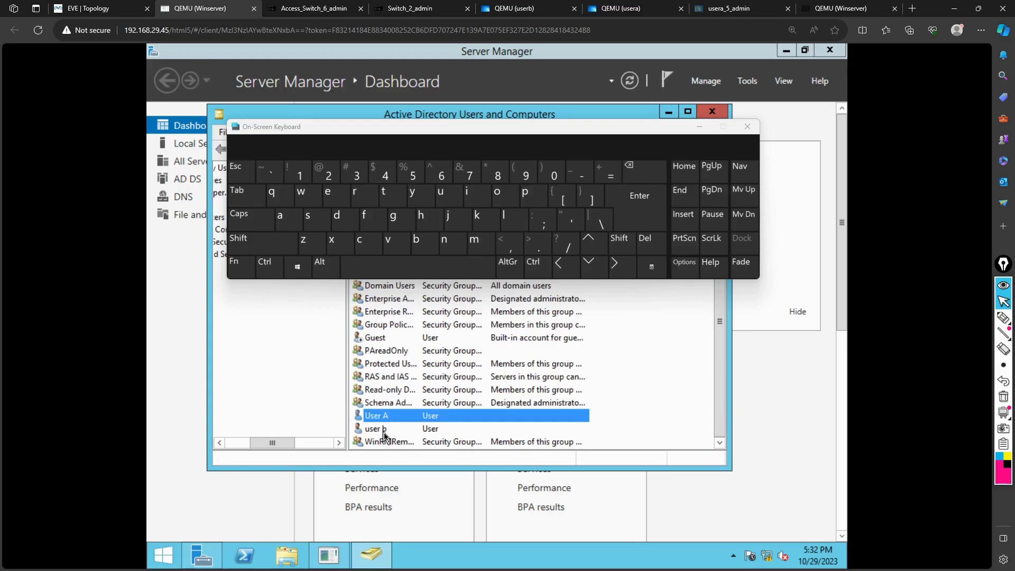
left_click(384, 431)
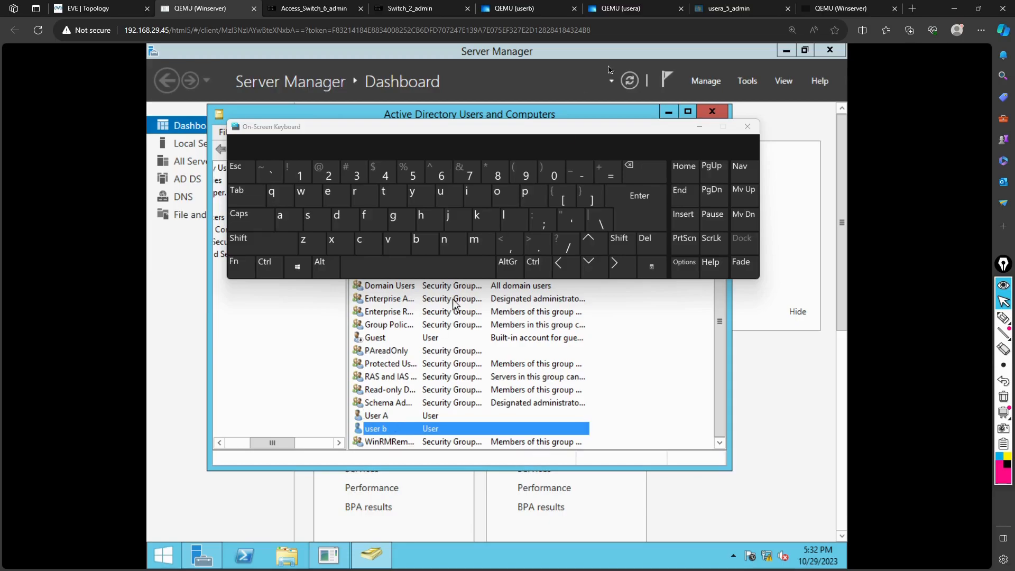
Minimize the on-screen keyboard and return to the userb PC's logon screen
left_click(699, 127)
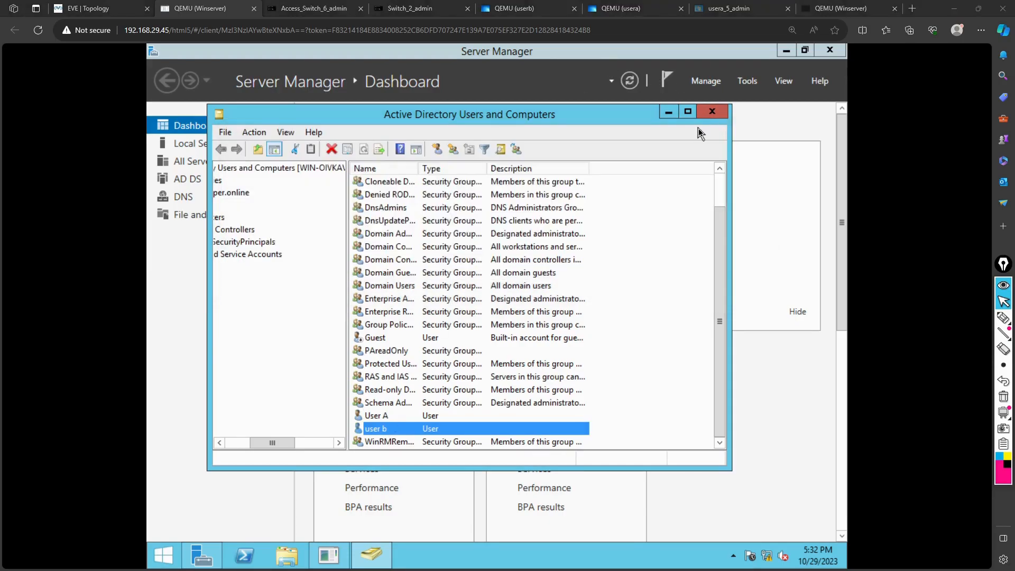
left_click(287, 445)
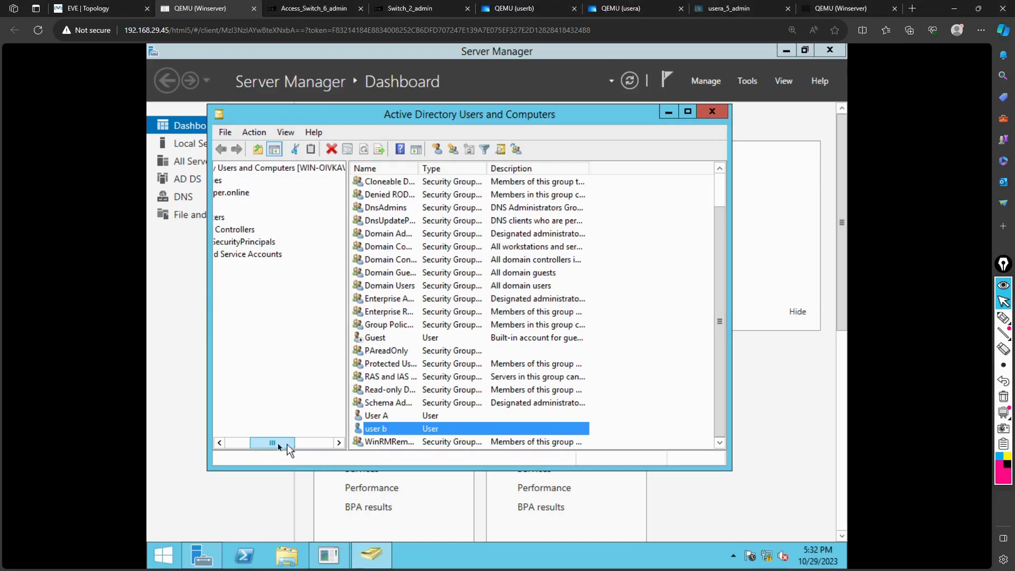
left_click(218, 443)
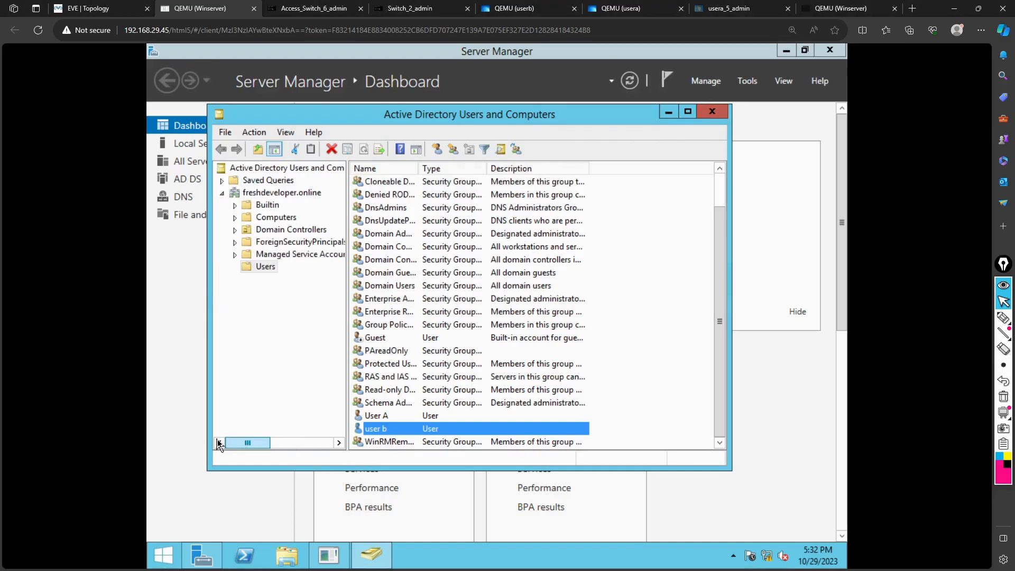
left_click(540, 9)
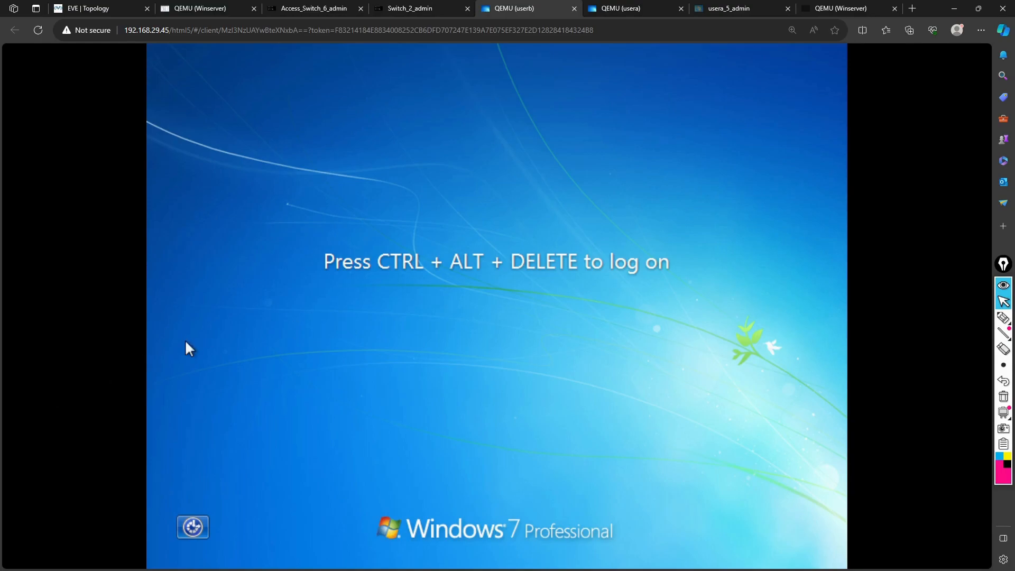
Send Ctrl+Alt+Del through the on-screen keyboard on userb and choose Other User
key("ctrl+super+o")
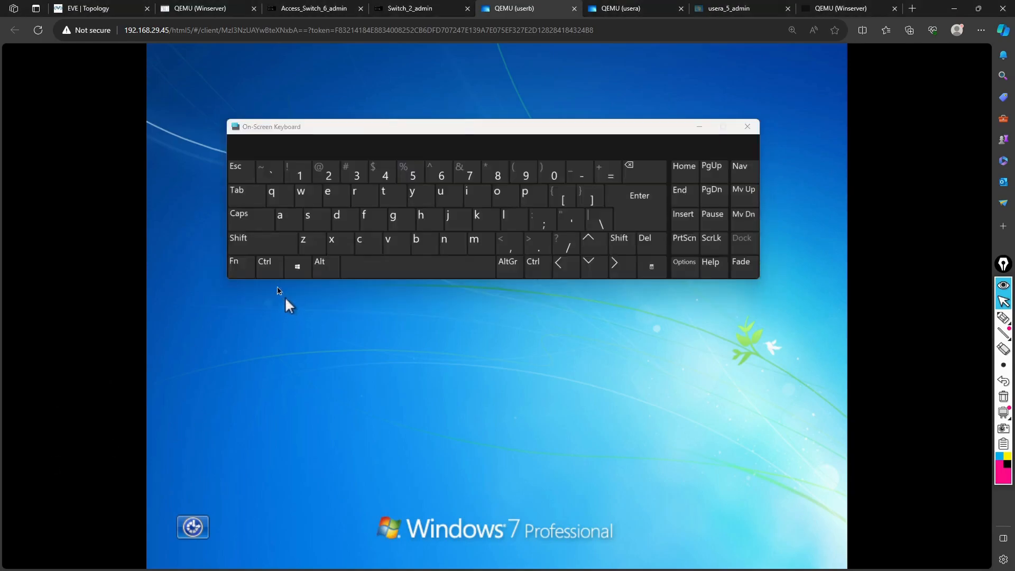
left_click(270, 267)
left_click(325, 267)
left_click(646, 245)
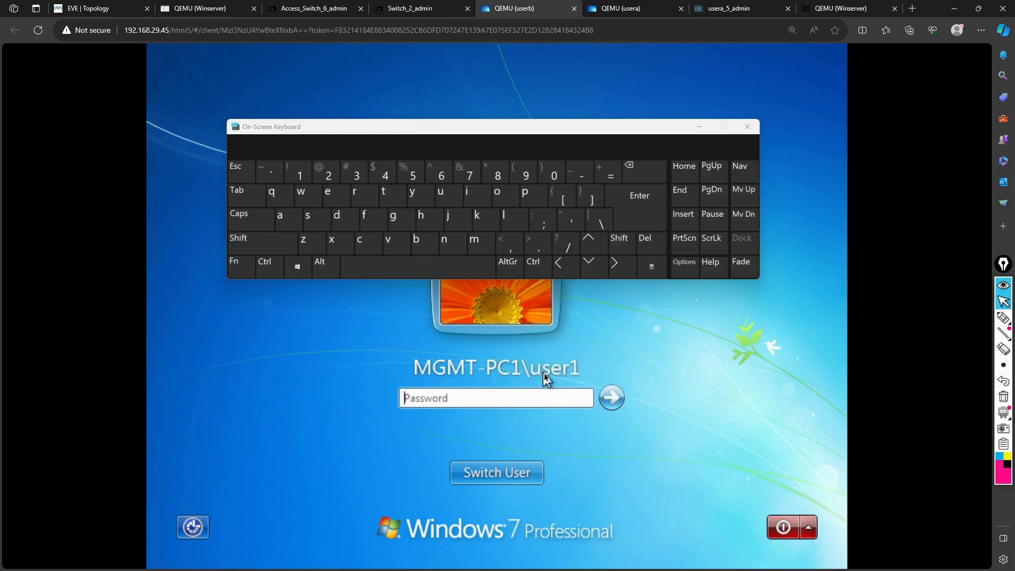
left_click(471, 472)
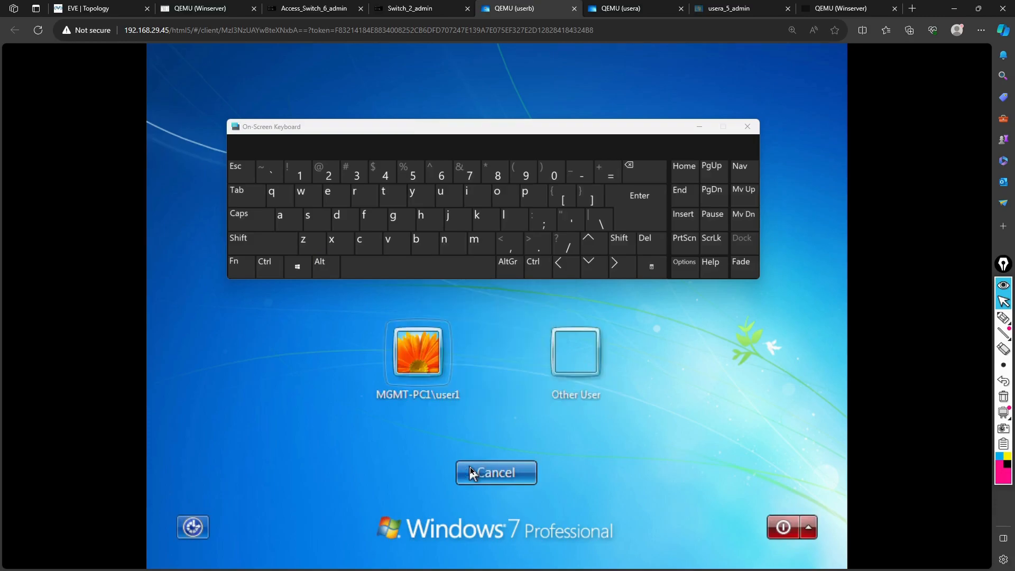
left_click(575, 364)
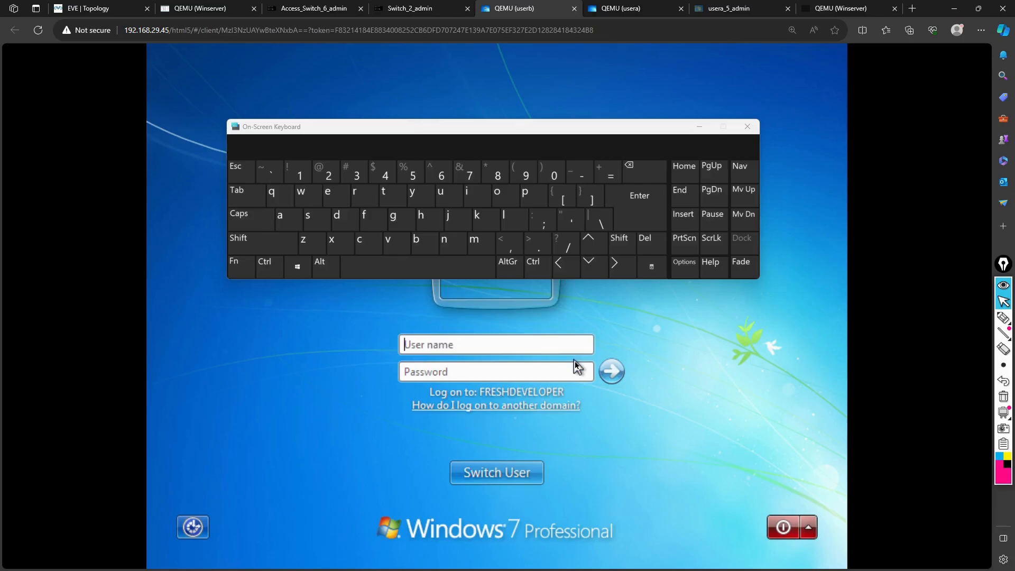
Log on as freshdeveloper\usera with its password and dismiss the trust relationship error
left_click(446, 347)
type("freshdeveloper\\")
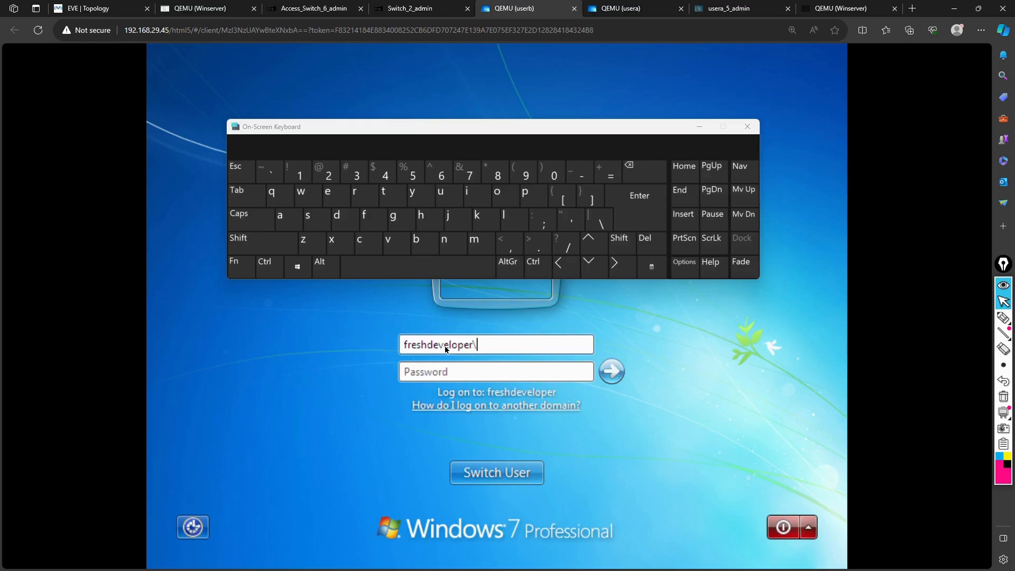
type("usera")
key("Tab")
type("••••••••")
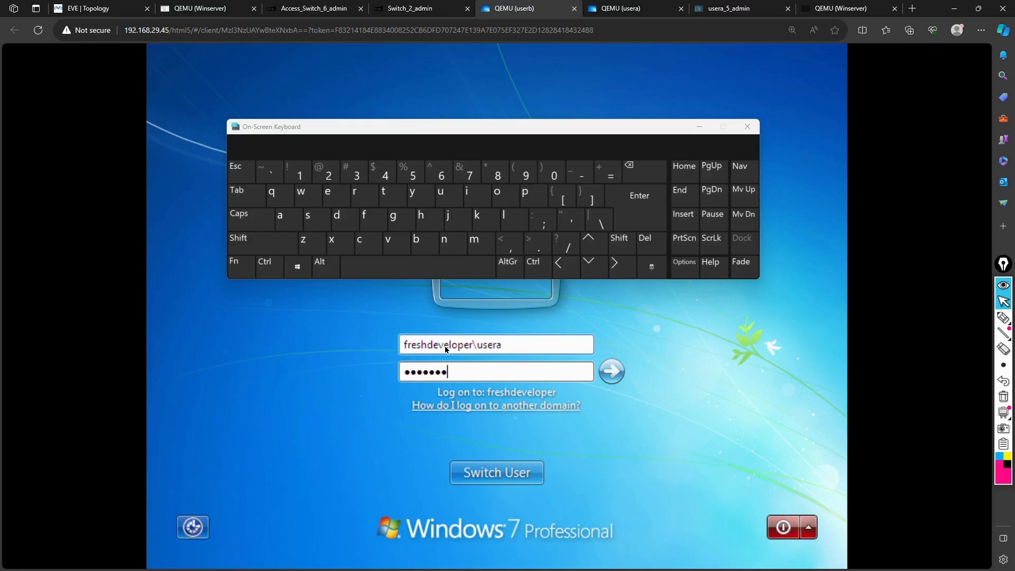
key("Return")
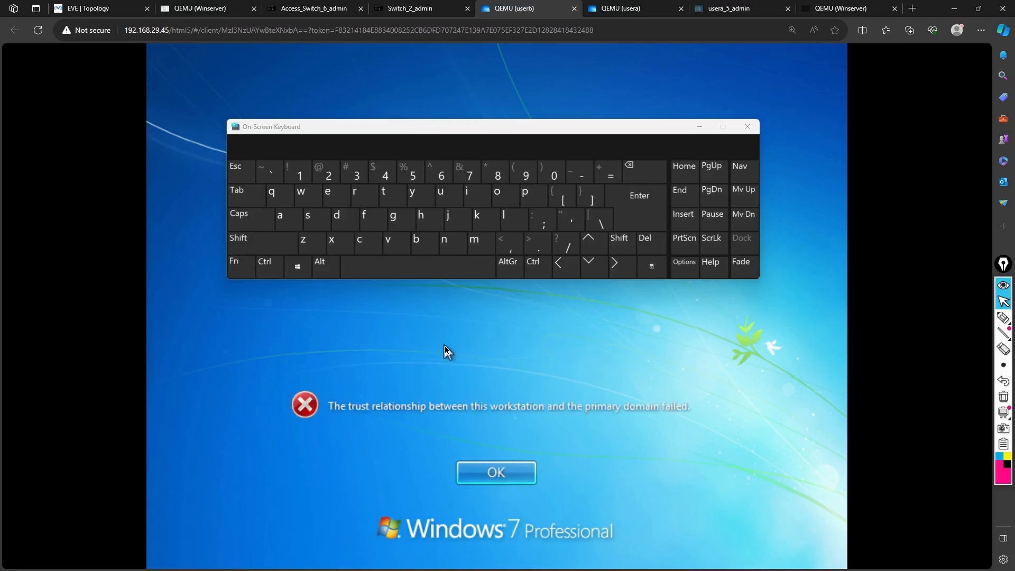
left_click(478, 471)
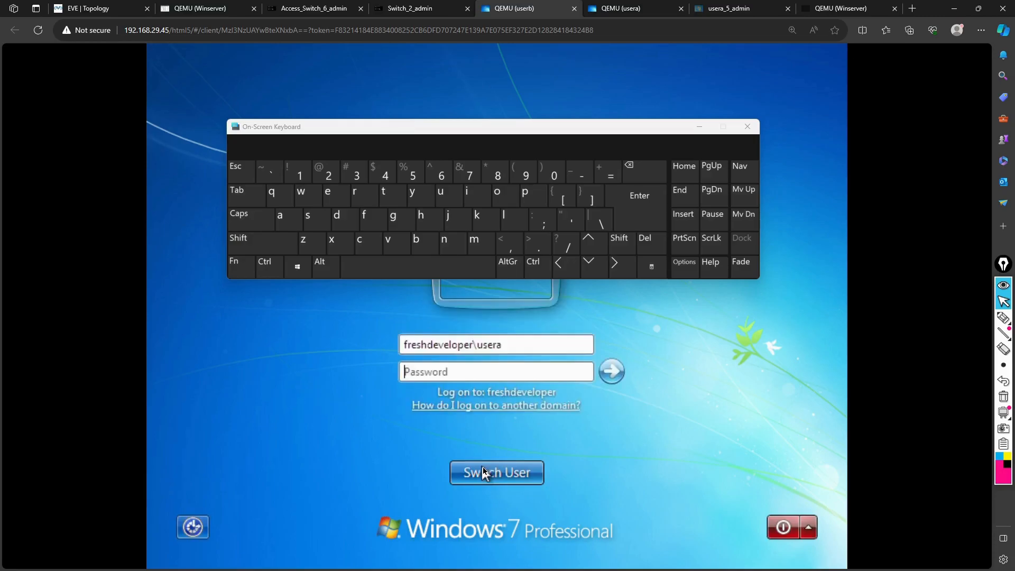
On the usera console, send Ctrl+Alt+Del and choose to log on as Other User
left_click(613, 11)
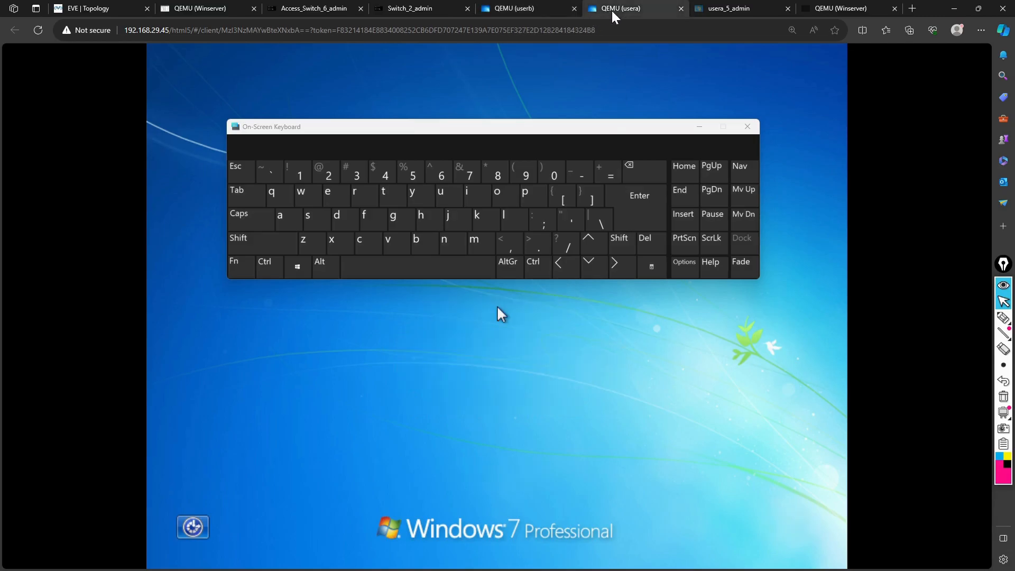
left_click(270, 270)
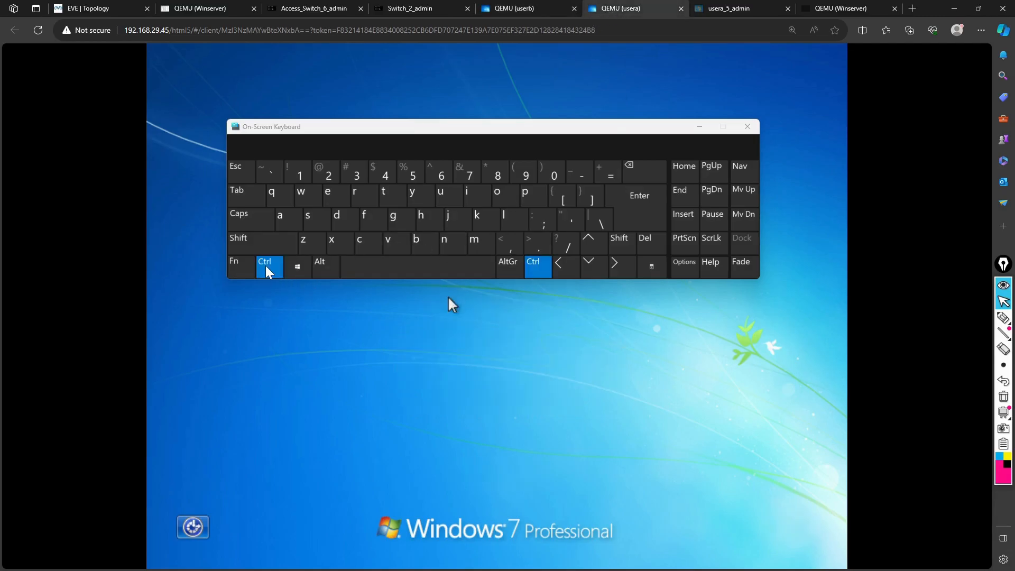
left_click(328, 267)
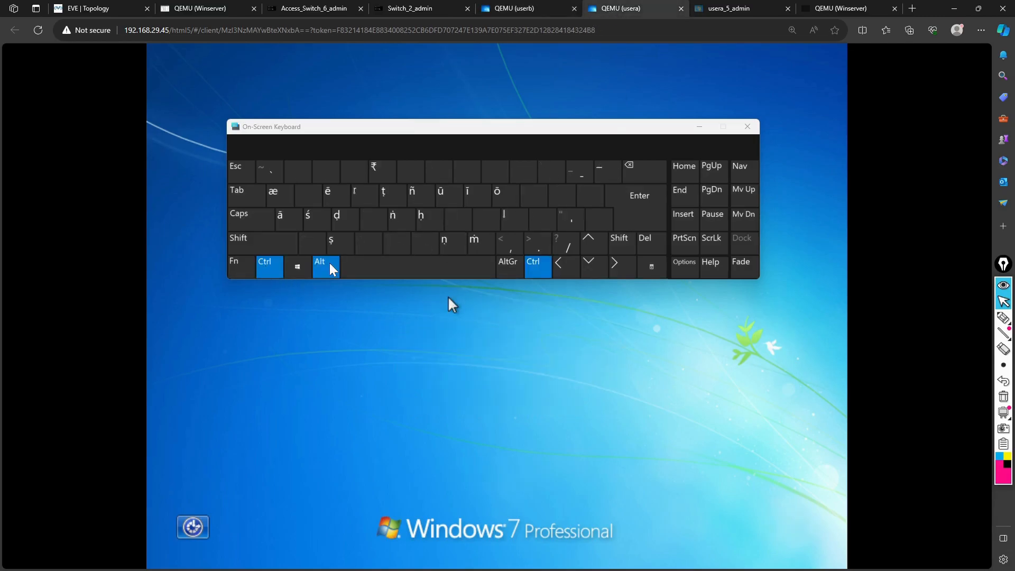
left_click(647, 242)
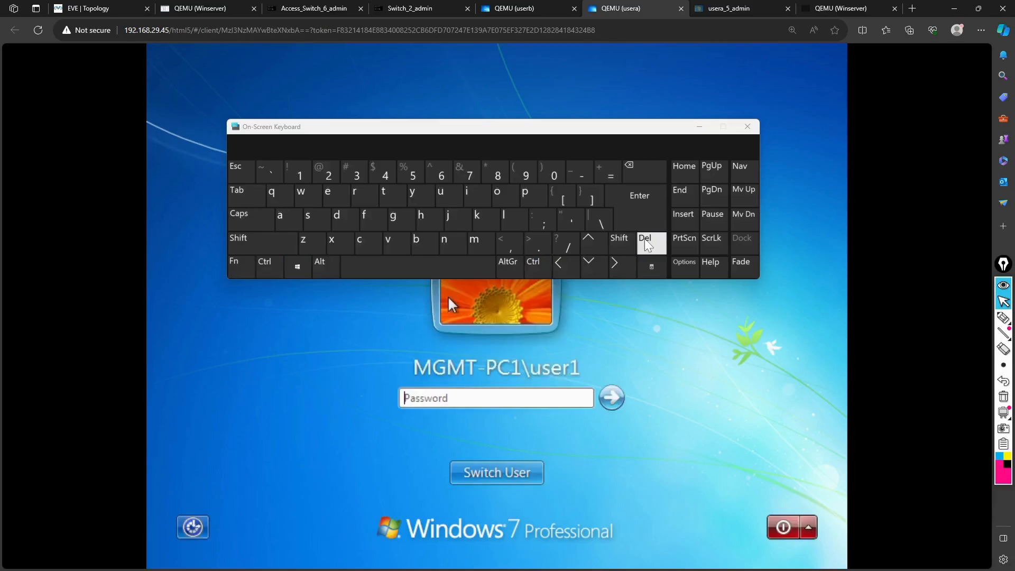
left_click(522, 471)
left_click(580, 364)
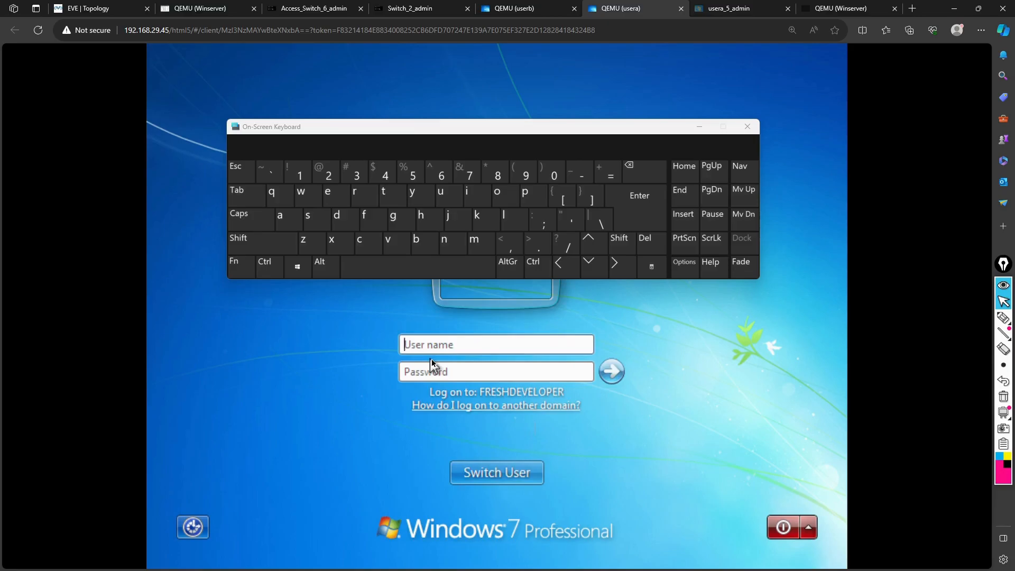
Log on as freshdeveloper\userb and accept that the password must be changed
type("freshdeveloper\\userb")
key("Tab")
type("Pas")
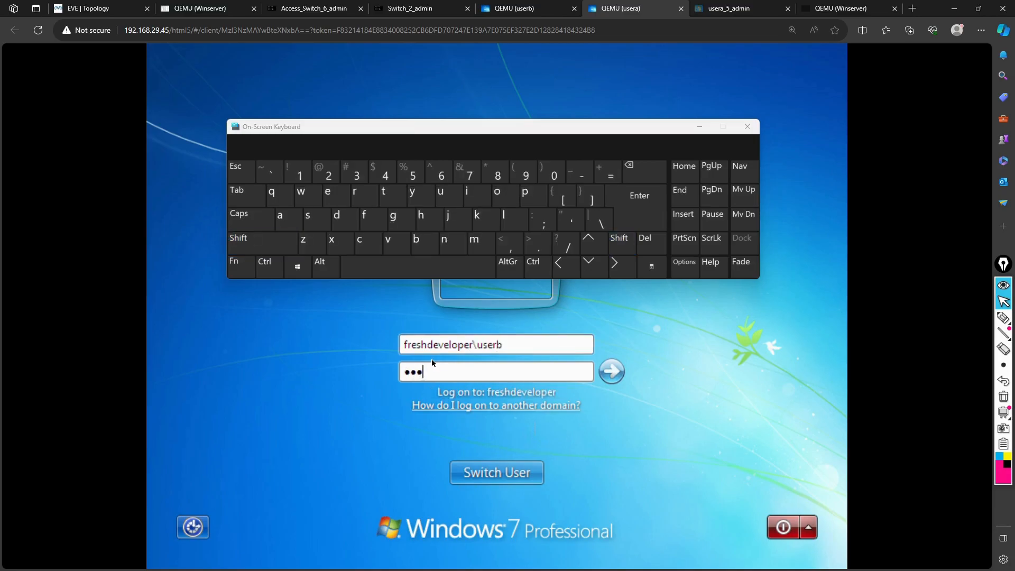
key("Return")
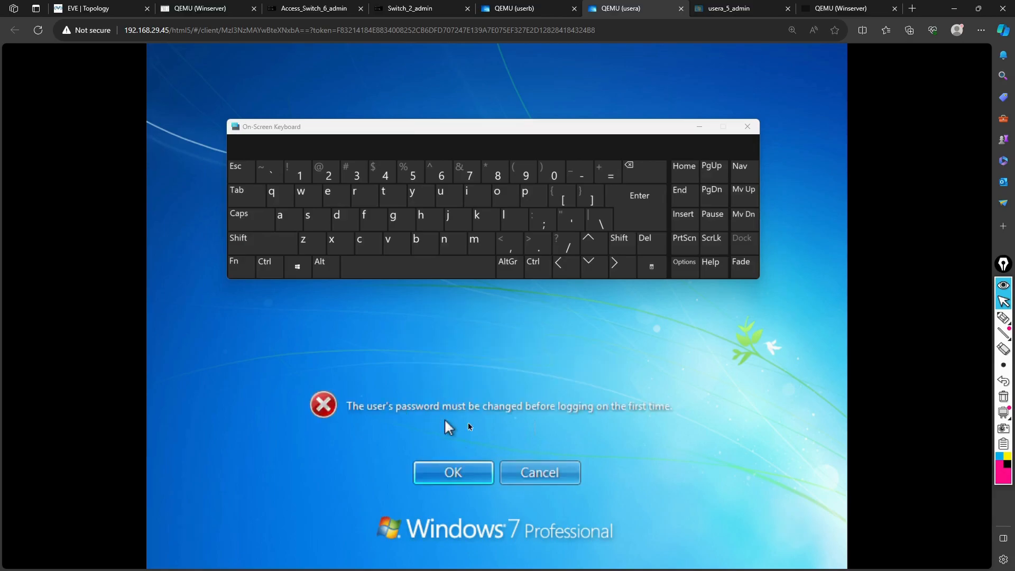
left_click(468, 474)
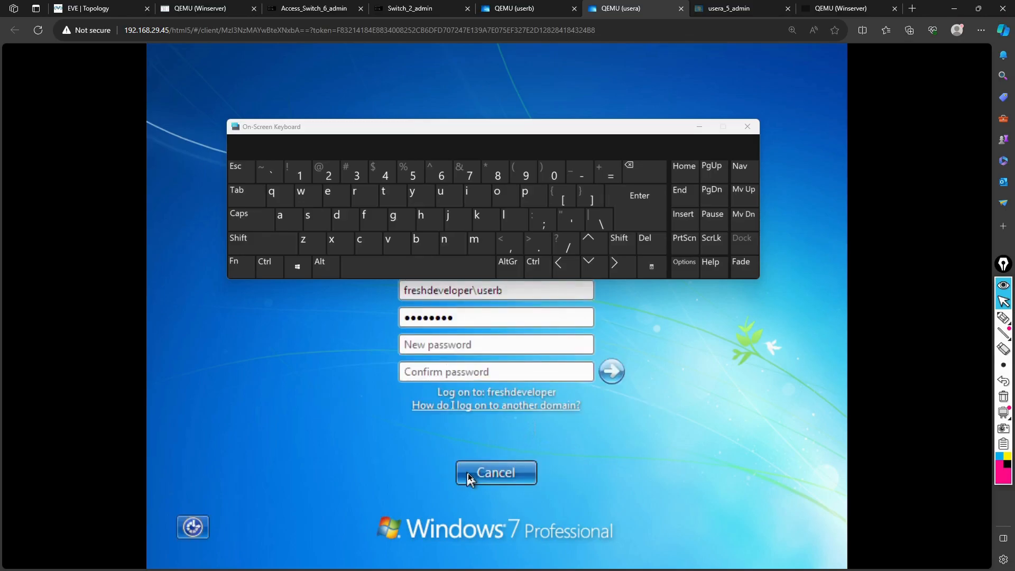
Enter and confirm a new password, which is rejected for not meeting complexity requirements
type("*******")
key("BackSpace")
key("BackSpace")
key("BackSpace")
key("BackSpace")
key("BackSpace")
key("BackSpace")
key("BackSpace")
key("BackSpace")
key("BackSpace")
type("••••••••")
key("Tab")
type("••••••••")
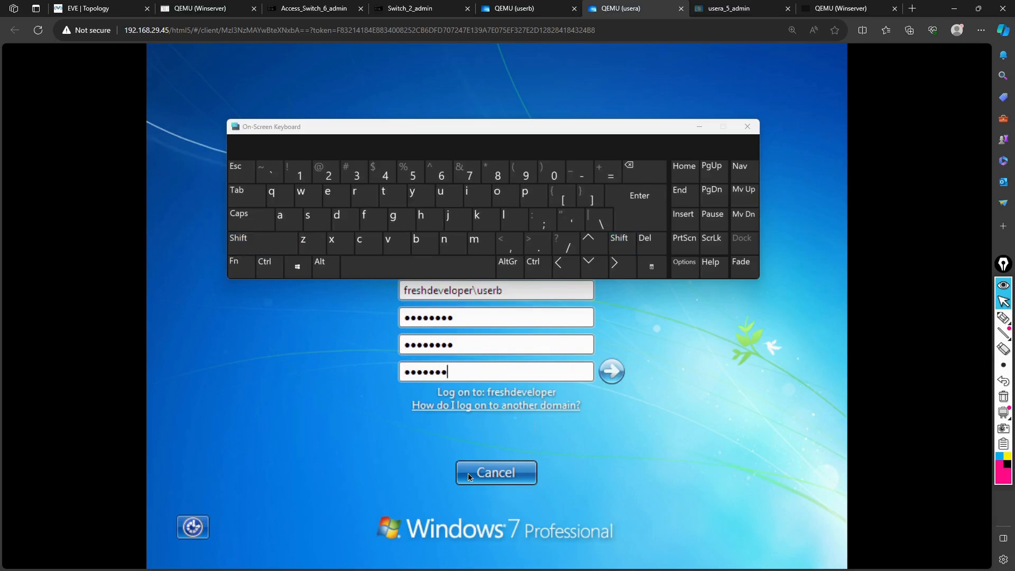
key("Return")
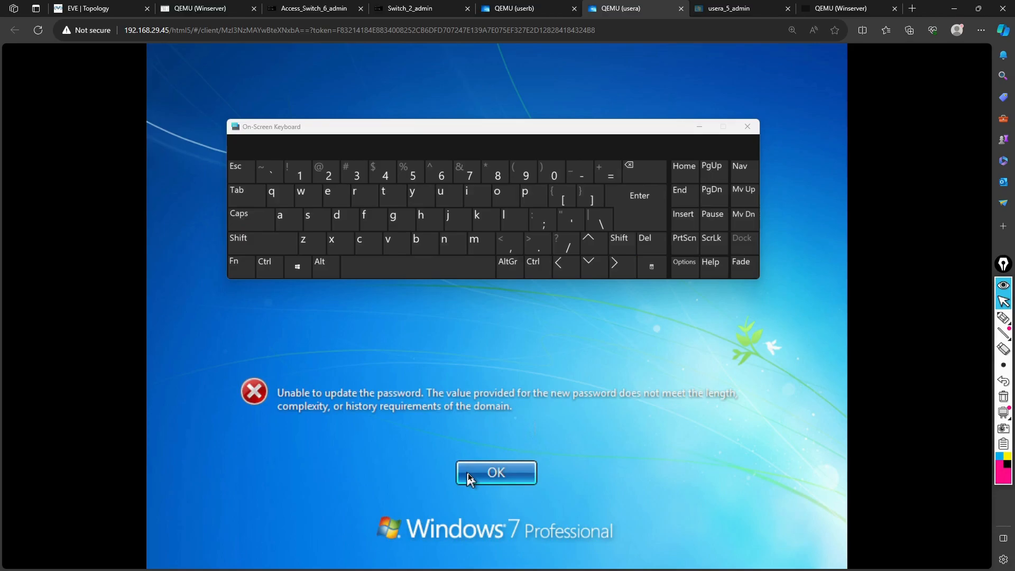
left_click(468, 476)
type("••••••••")
Enter and confirm a stronger new password and submit the change
key("Tab")
type("•••••••••")
key("Tab")
type("•••••••••")
key("Return")
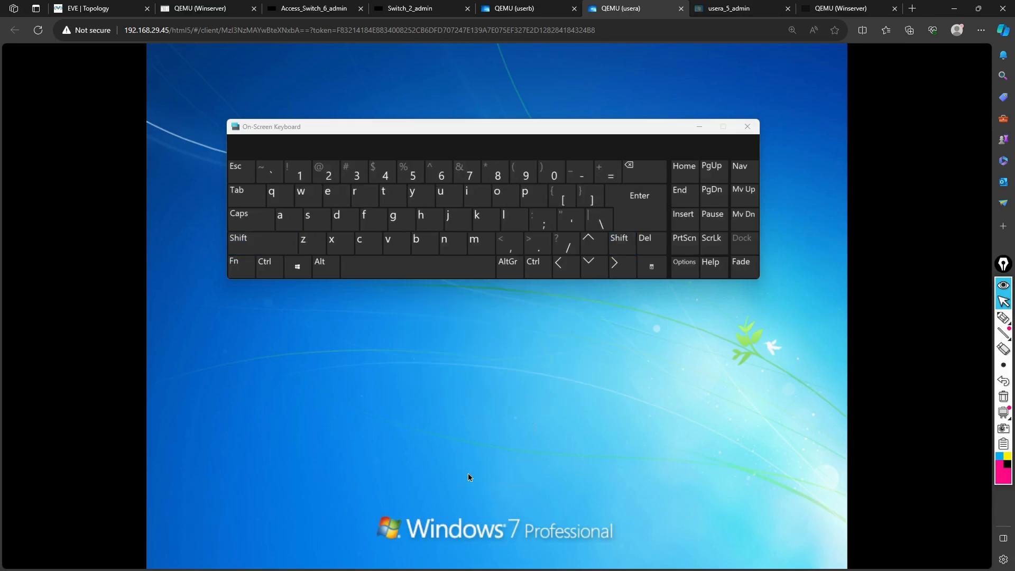
Acknowledge the password change, accept the BGInfo licence, and compare signed-in user b with ADUC
left_click(467, 474)
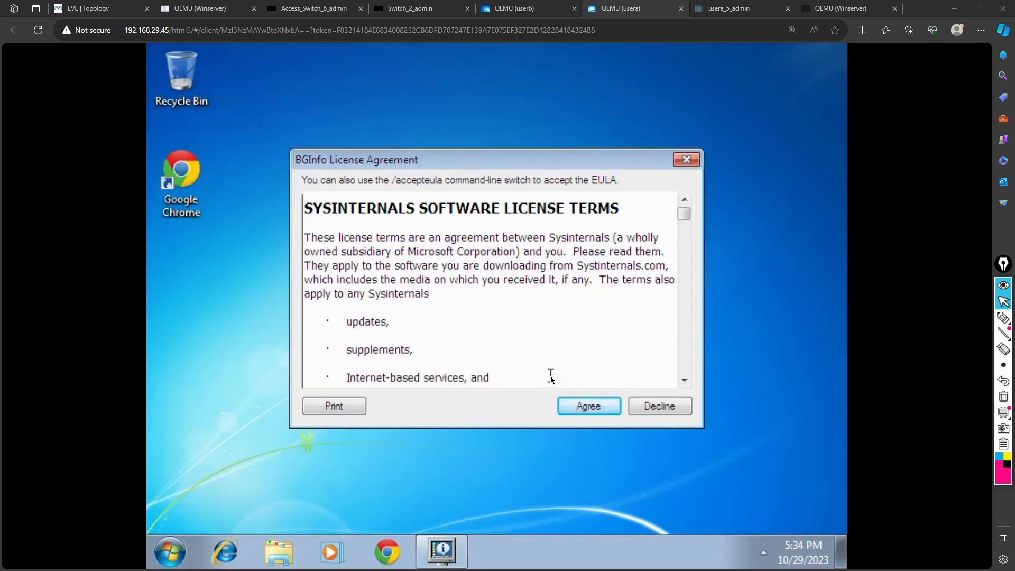
left_click(589, 405)
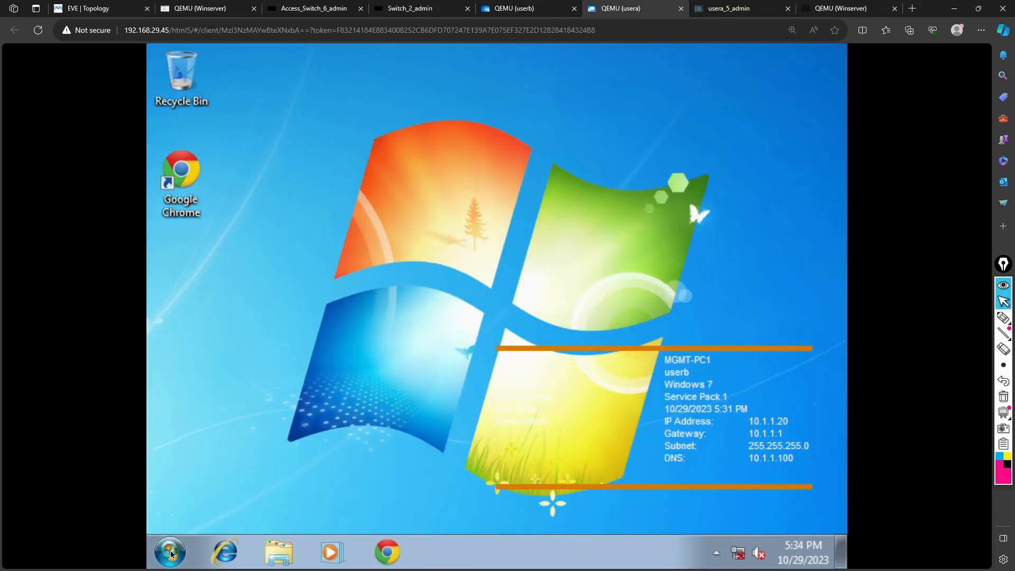
left_click(171, 554)
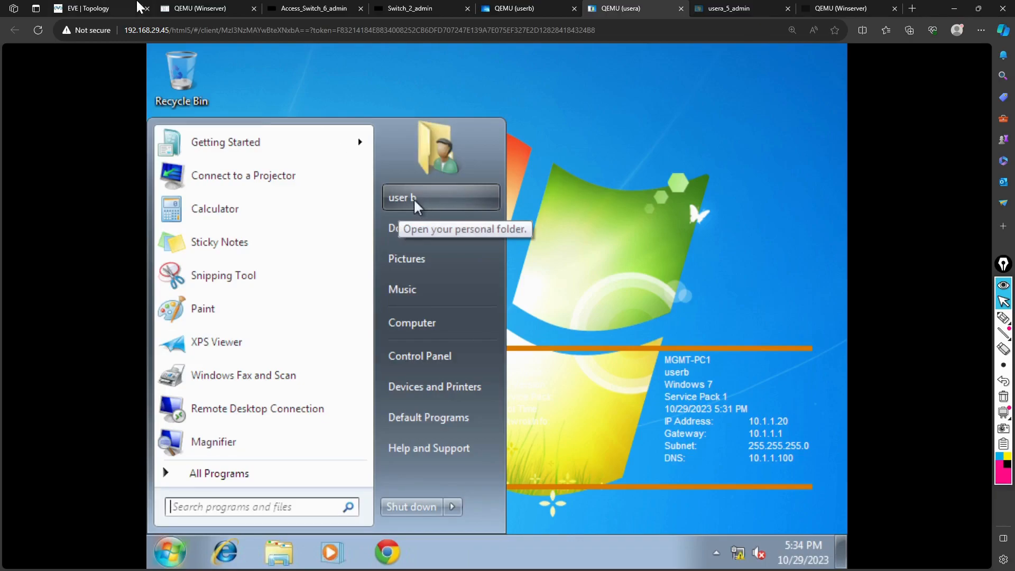
left_click(219, 9)
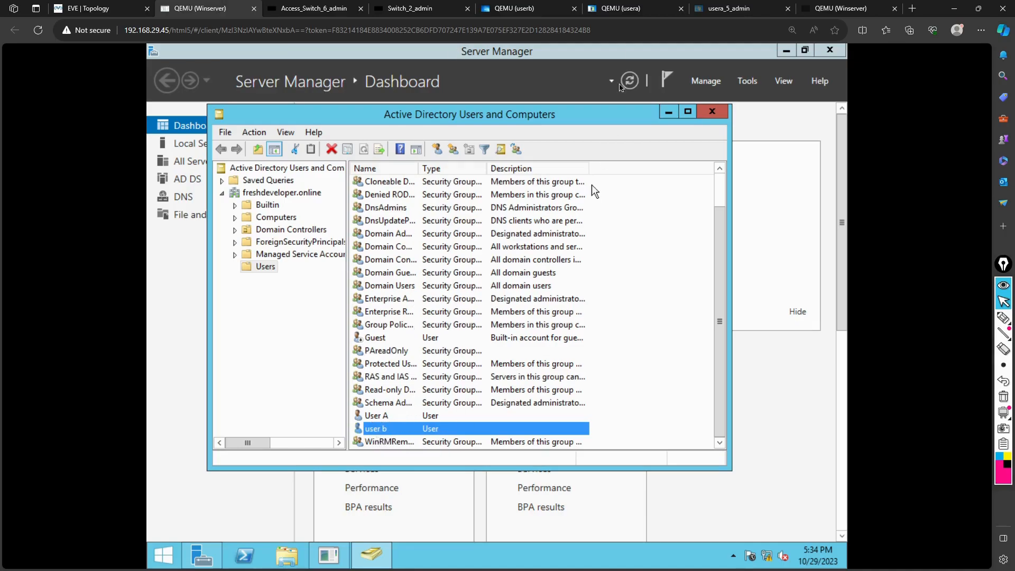
left_click(618, 8)
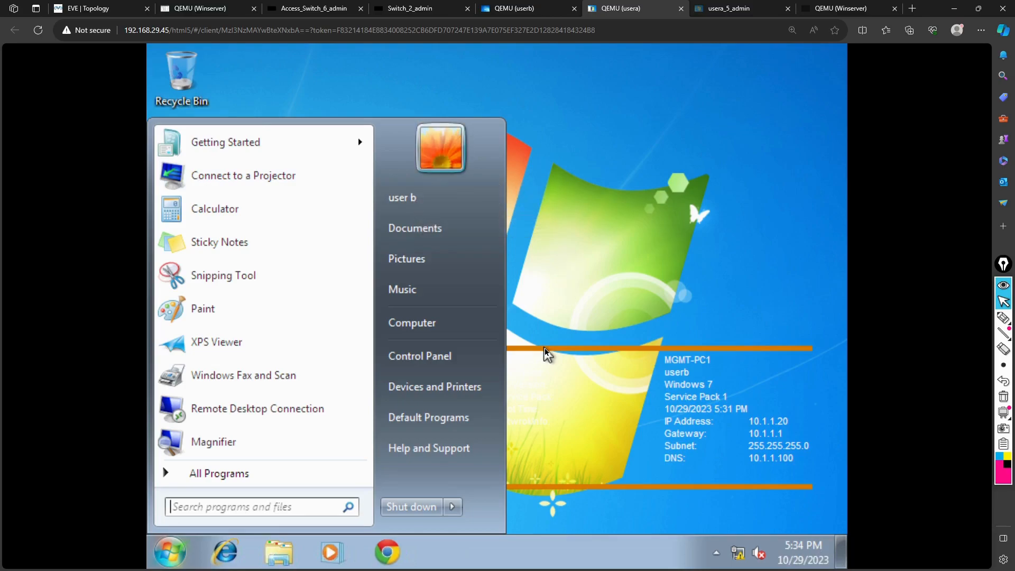
left_click(595, 373)
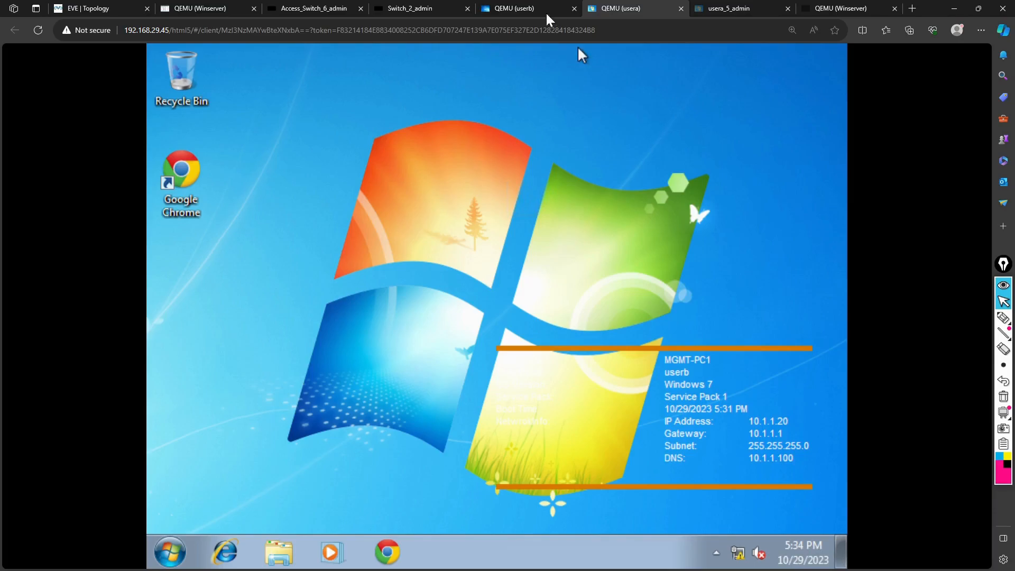
Re-enter the password for the domain logon on userb, which fails again on trust
left_click(526, 9)
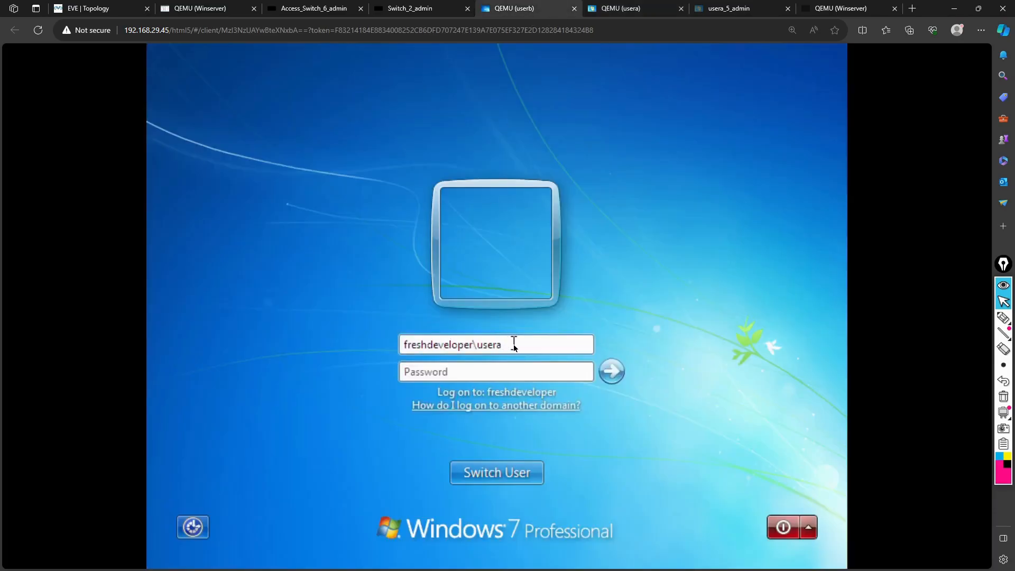
left_click(457, 370)
type("********")
key("BackSpace")
key("BackSpace")
key("BackSpace")
key("BackSpace")
key("BackSpace")
key("BackSpace")
key("BackSpace")
key("BackSpace")
type("*****")
key("BackSpace")
key("BackSpace")
key("BackSpace")
key("BackSpace")
key("BackSpace")
type("***")
key("Return")
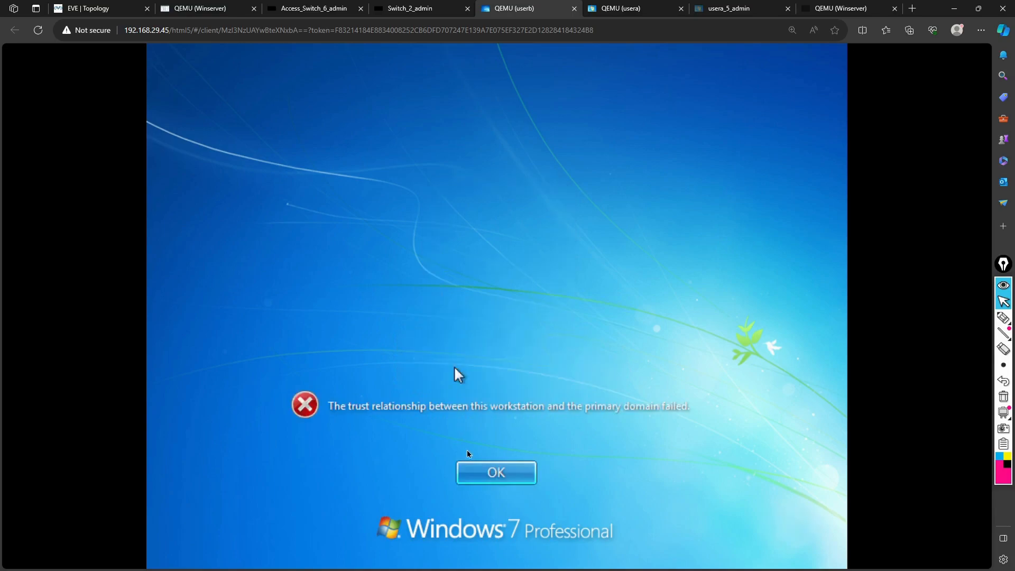
left_click(481, 471)
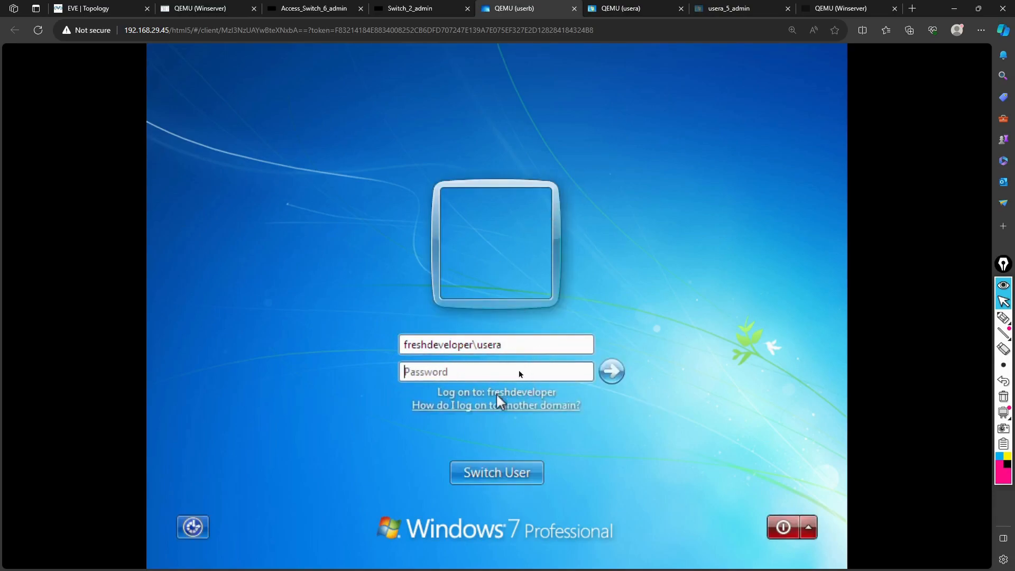
Return to the user name entry, check the usera console, then go back to the topology
left_click(541, 345)
left_click(624, 8)
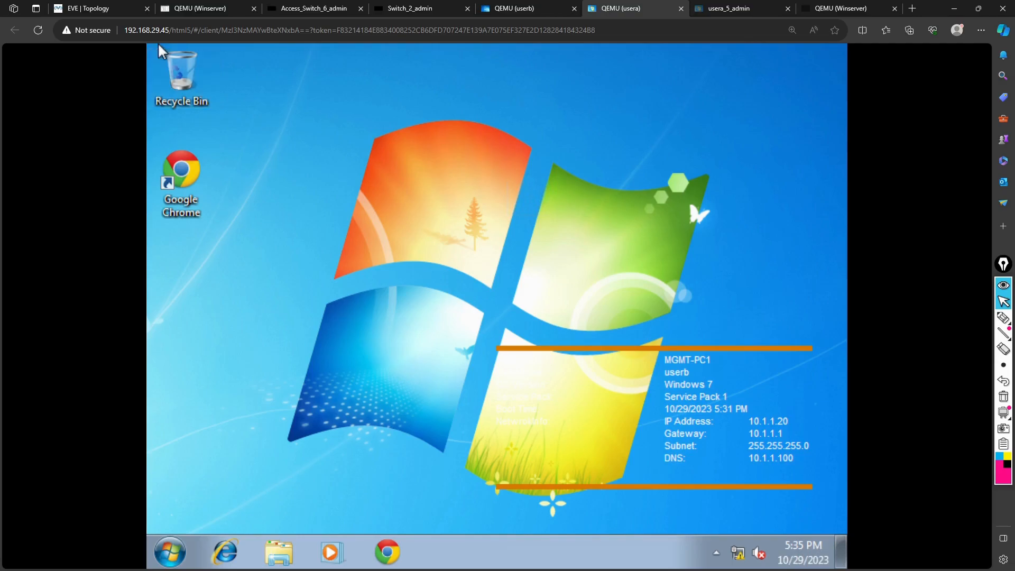
left_click(106, 10)
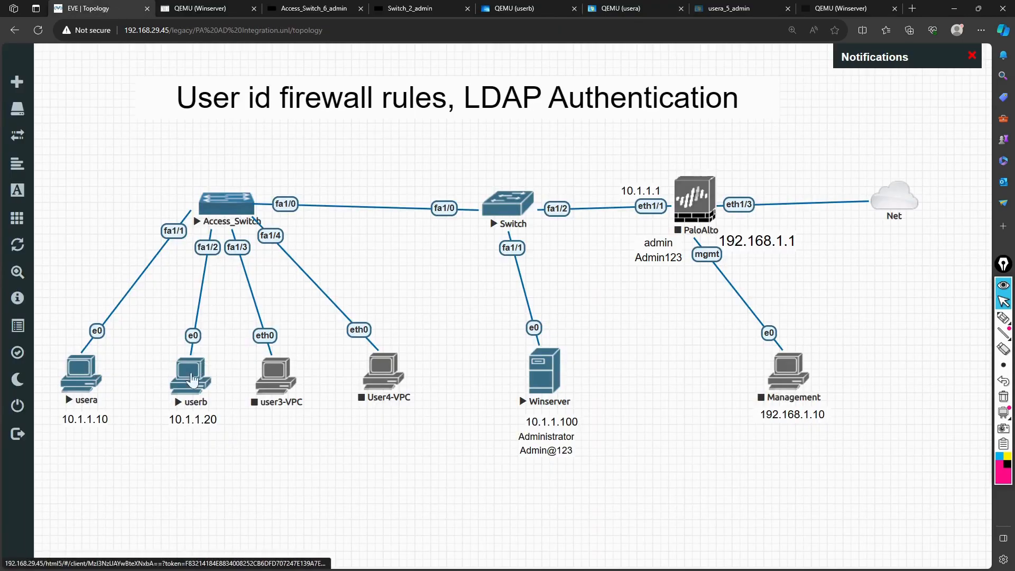